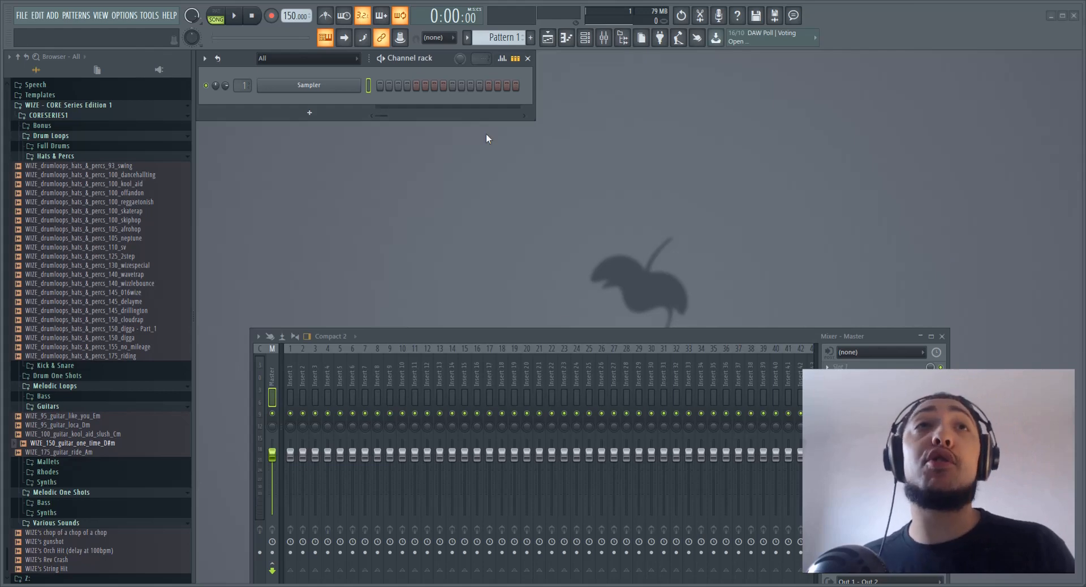
Open the recent project OXO CUBES.flp without saving the changes to the untitled project.
click(21, 16)
mouse_move(96, 115)
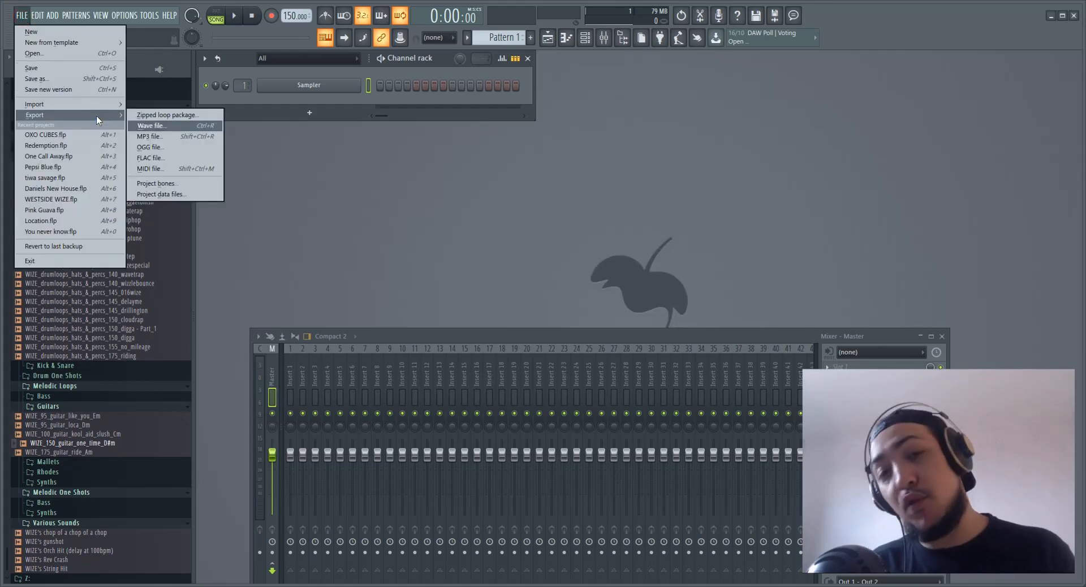
click(103, 132)
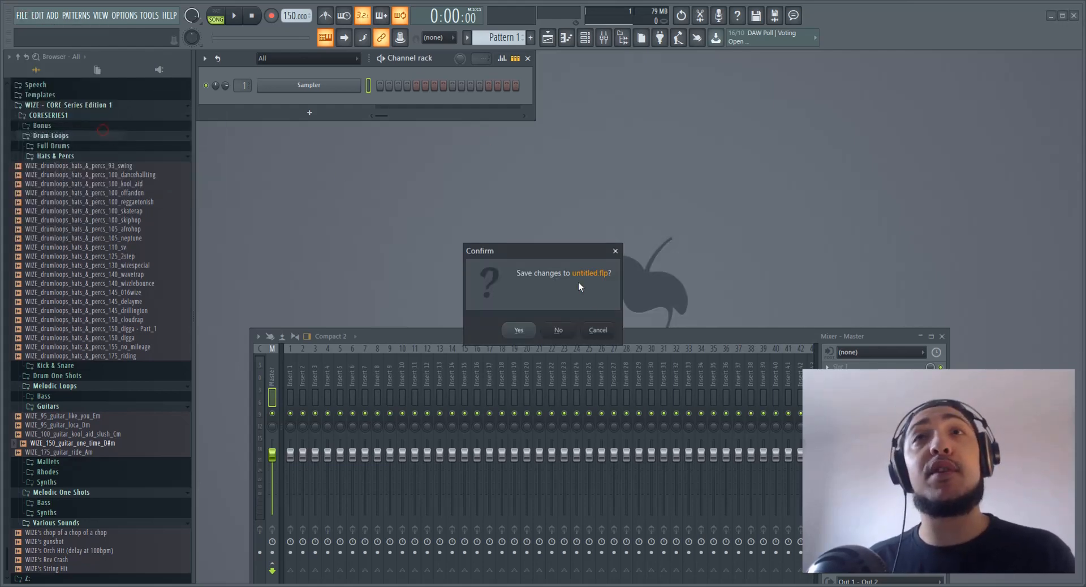
click(548, 330)
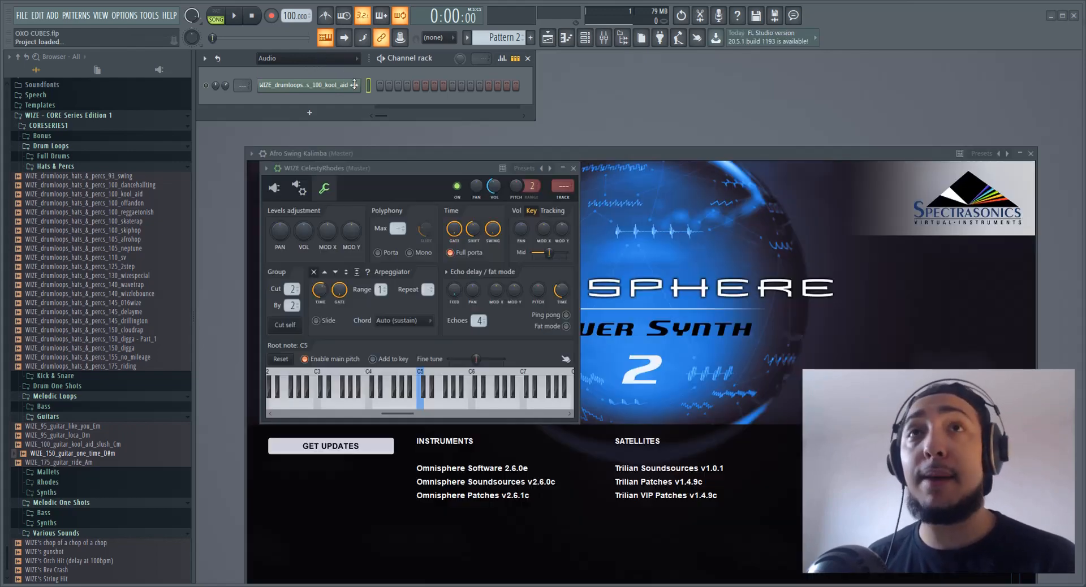
Show all channels in the channel rack, switch to Pattern 1, and select the Afro Swing Kalimba and WIZE CelestyRhodes channels.
click(344, 58)
click(354, 71)
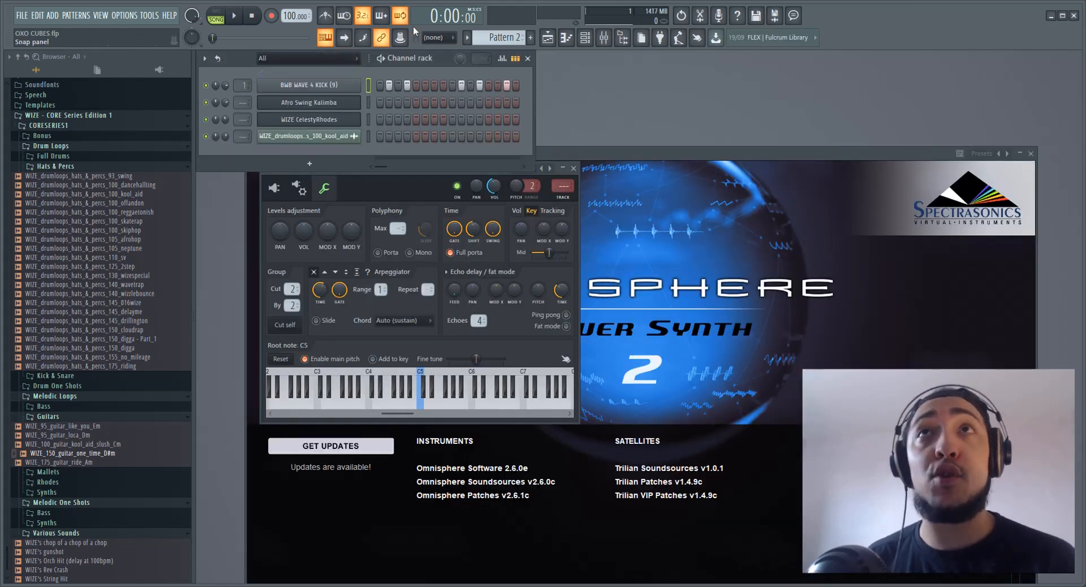
scroll(478, 35, up, 1)
click(368, 105)
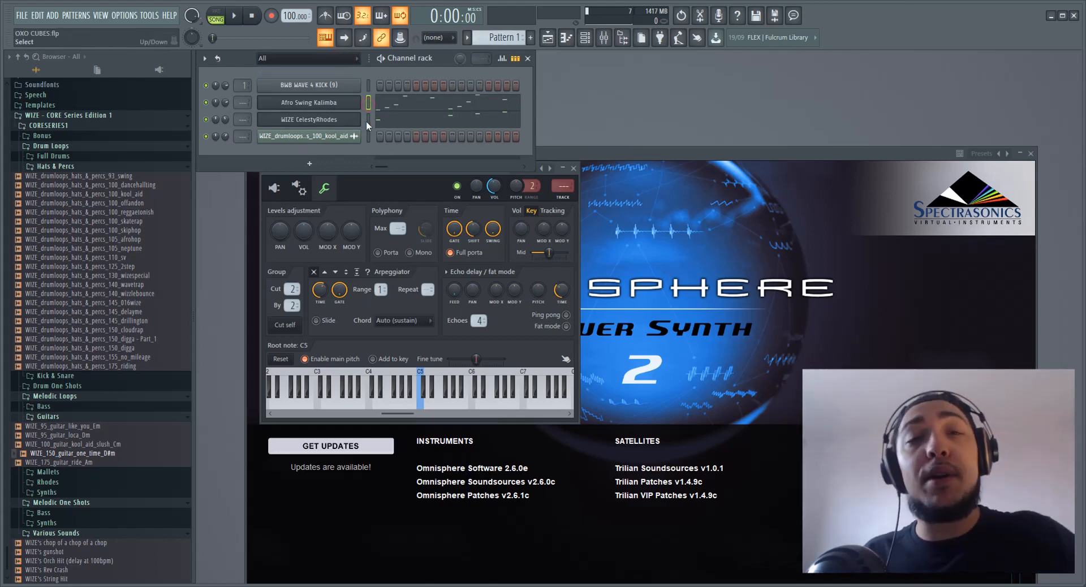
click(368, 119)
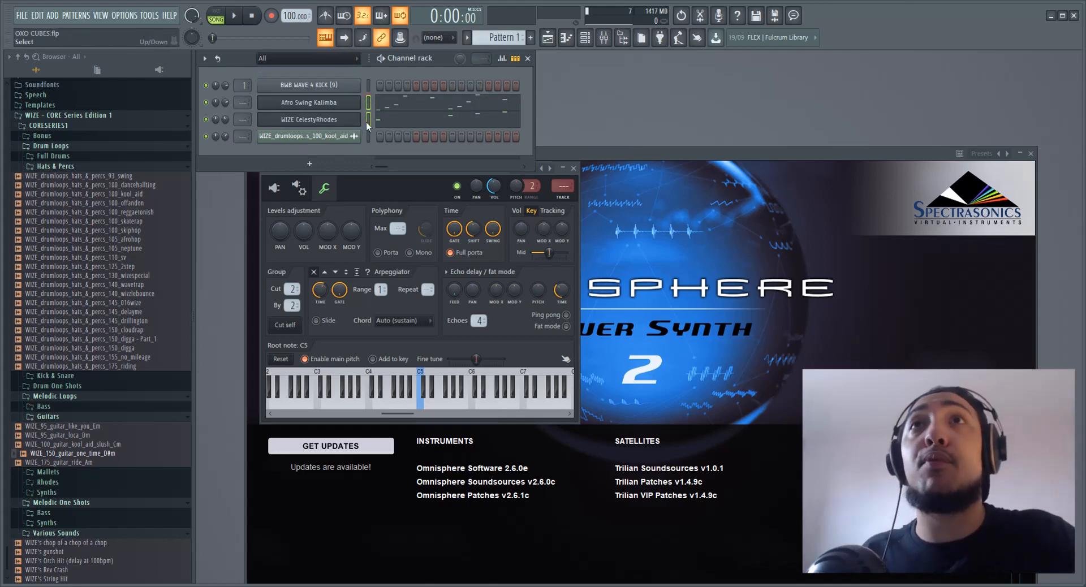
Switch playback to pattern mode and listen to a short section of Pattern 1.
click(216, 16)
key(space)
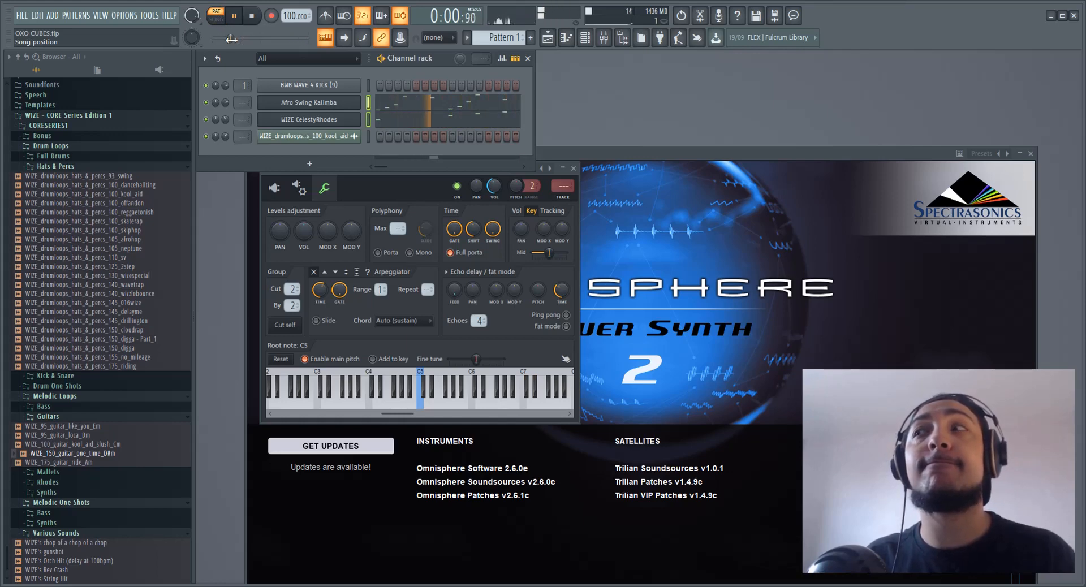
key(space)
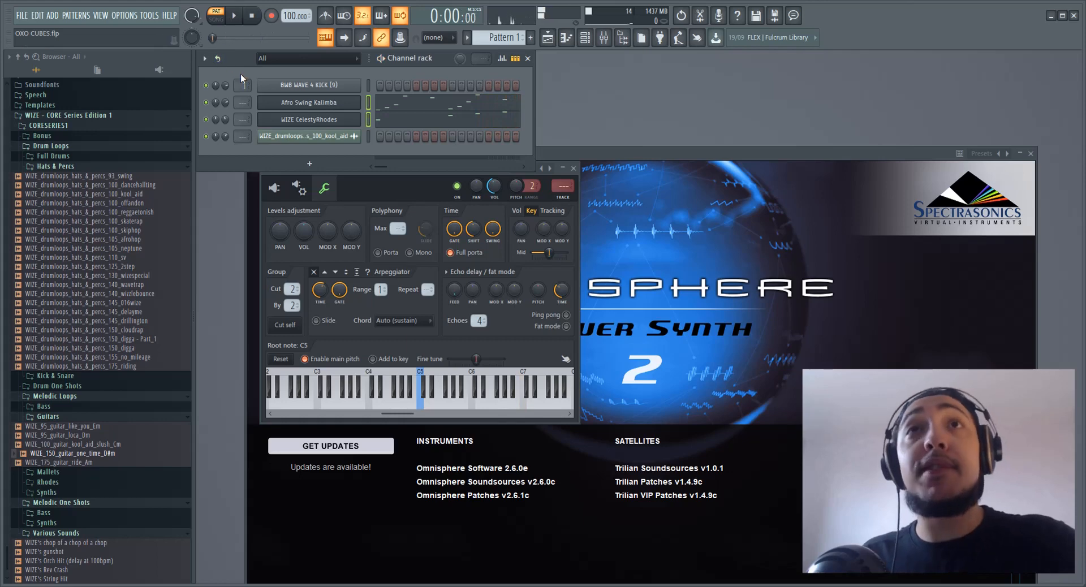
click(204, 58)
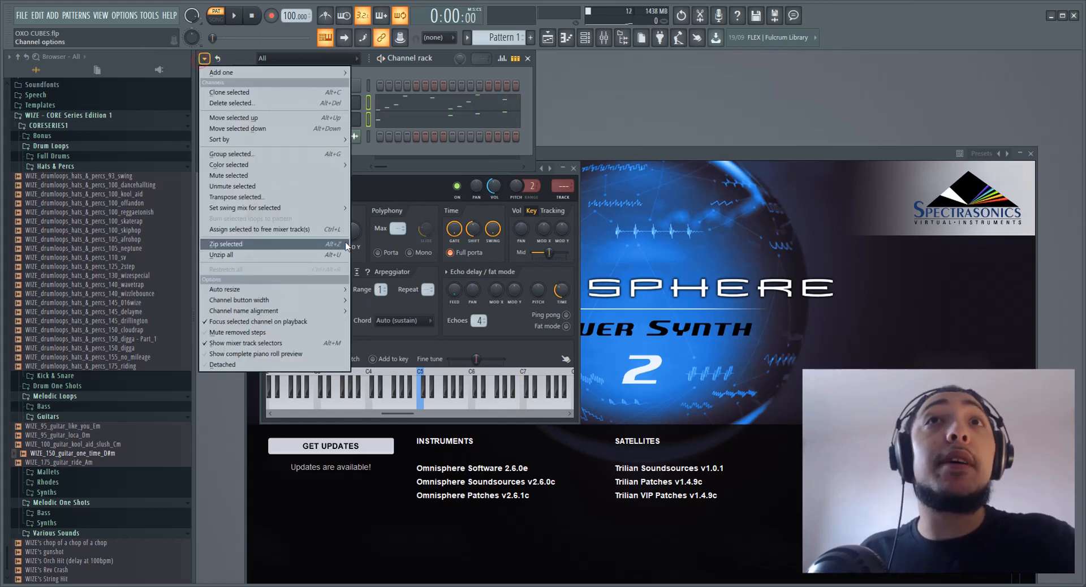
click(306, 199)
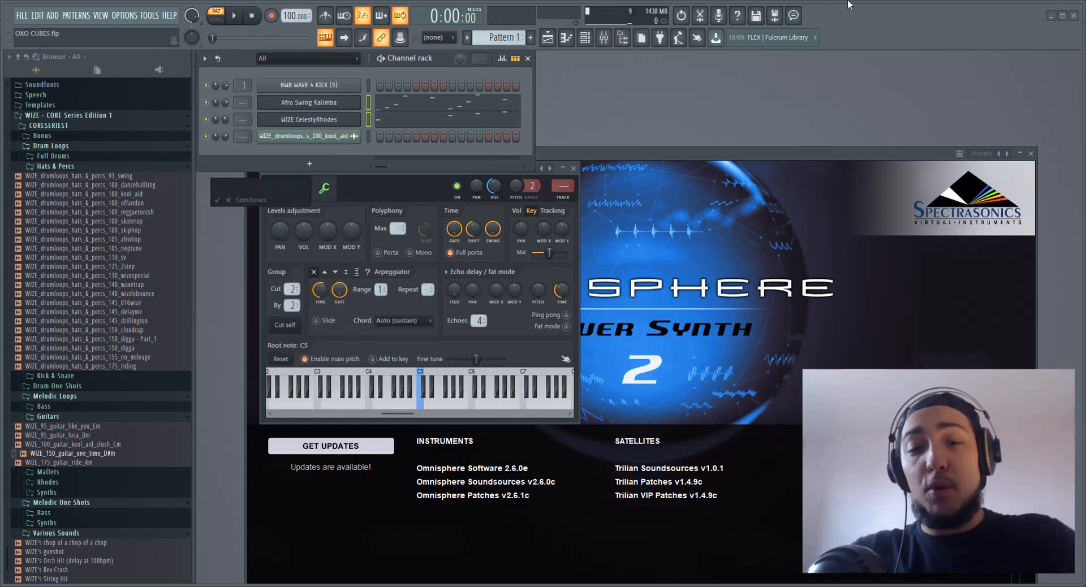
text(+)
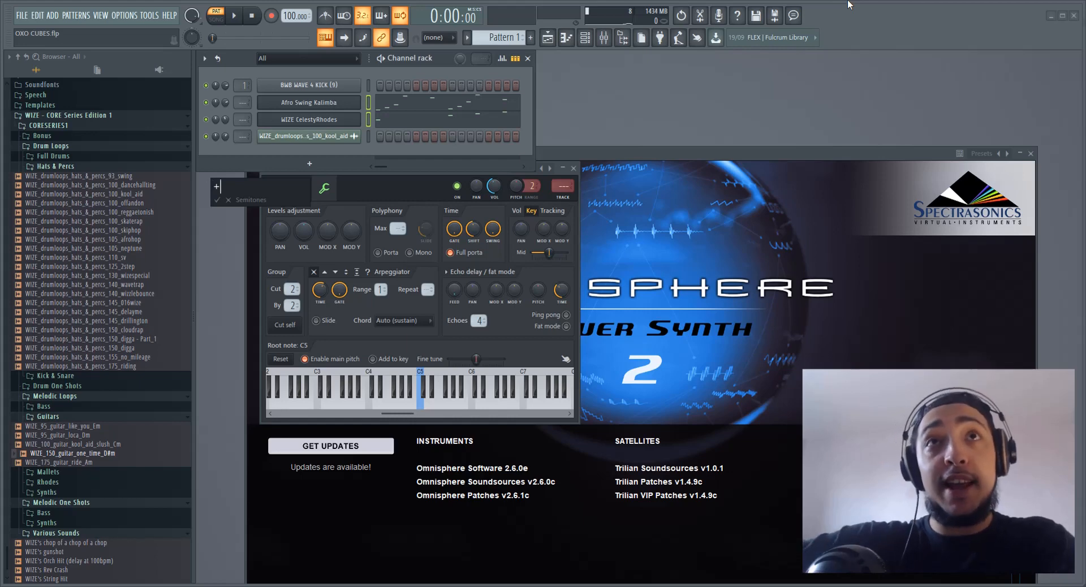
click(229, 201)
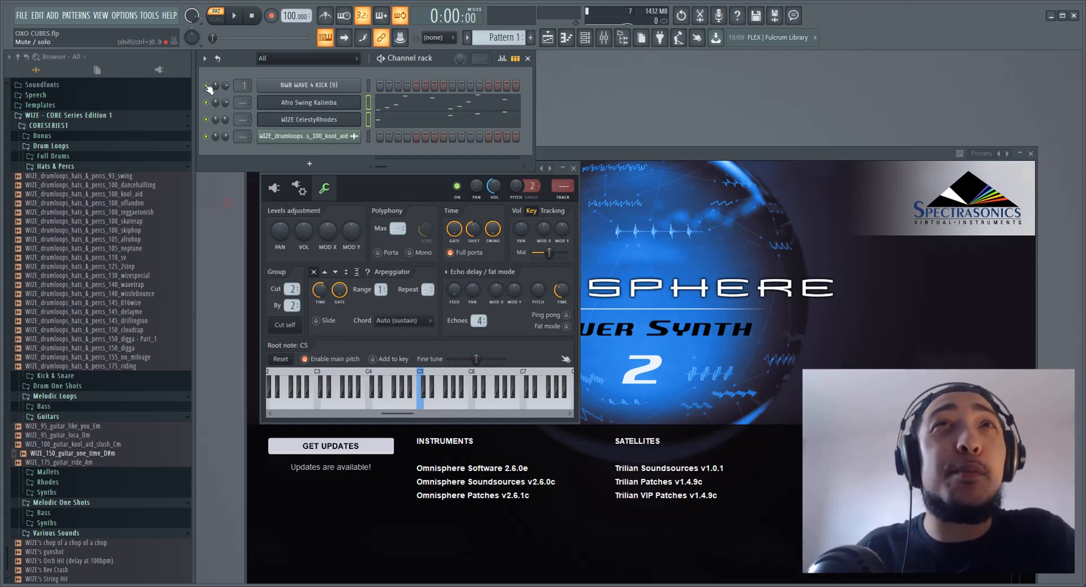
Transpose the two selected channels by +2 semitones and play Pattern 1 to hear the change.
click(204, 58)
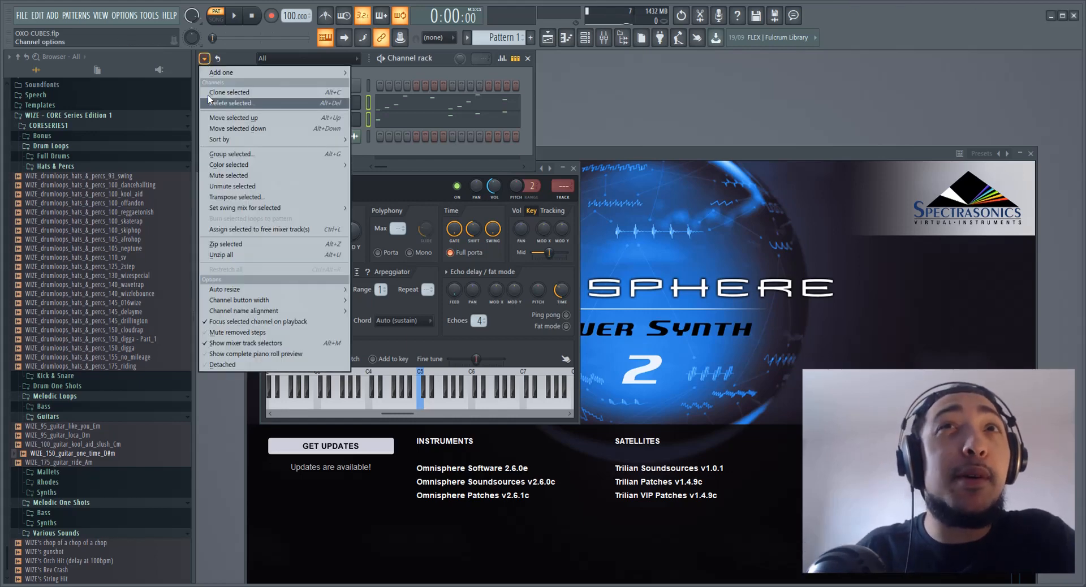
click(293, 202)
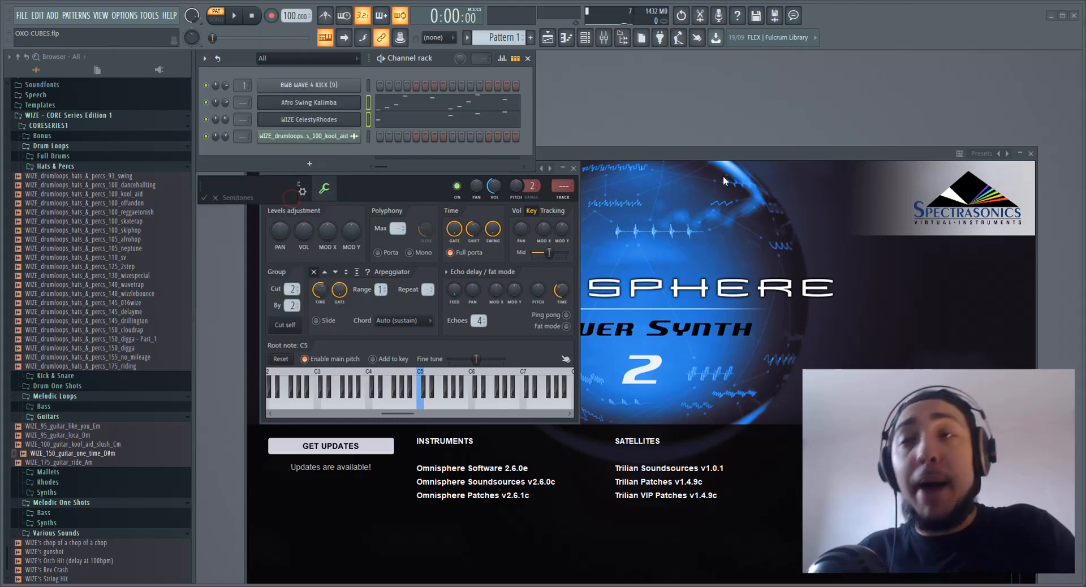
text(+2)
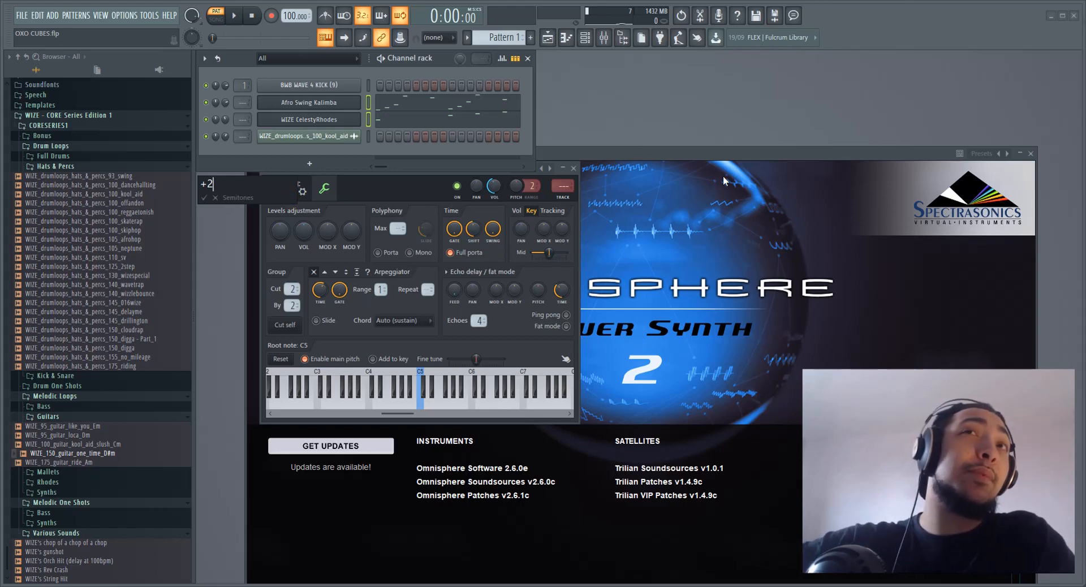
key(Return)
key(space)
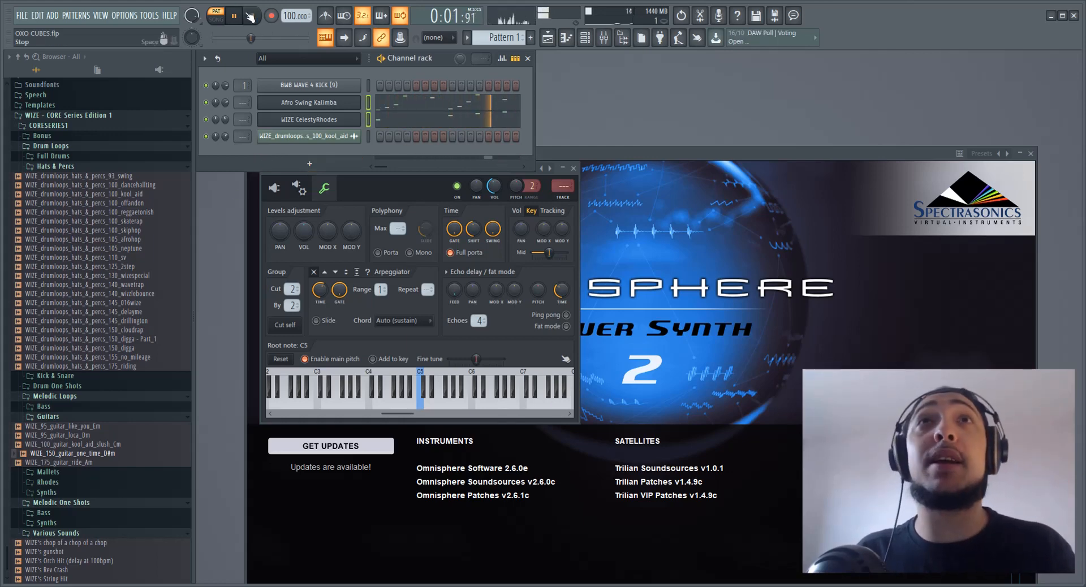
key(space)
Shift the Afro Swing Kalimba notes up and down and slightly later in the piano roll, and close it.
click(449, 103)
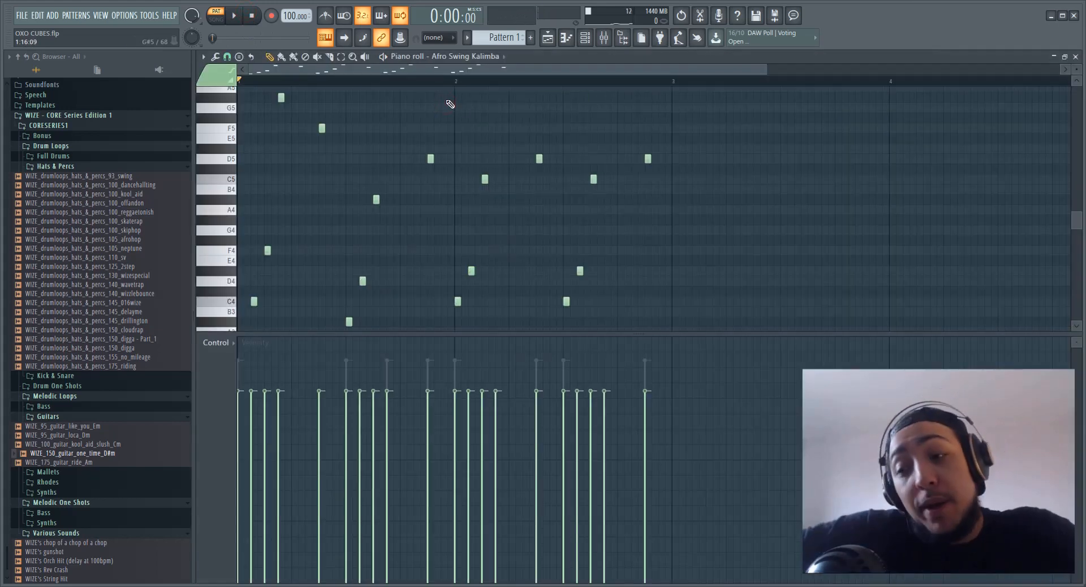
key(shift+Up)
key(shift+Up)
key(shift+Down)
key(shift+Down)
key(shift+Right)
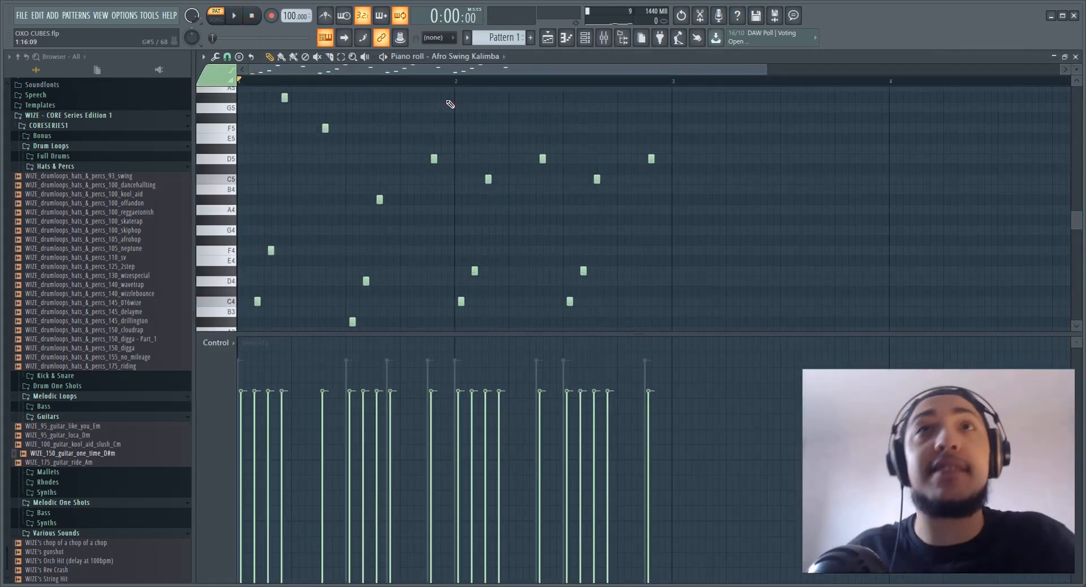
click(1074, 57)
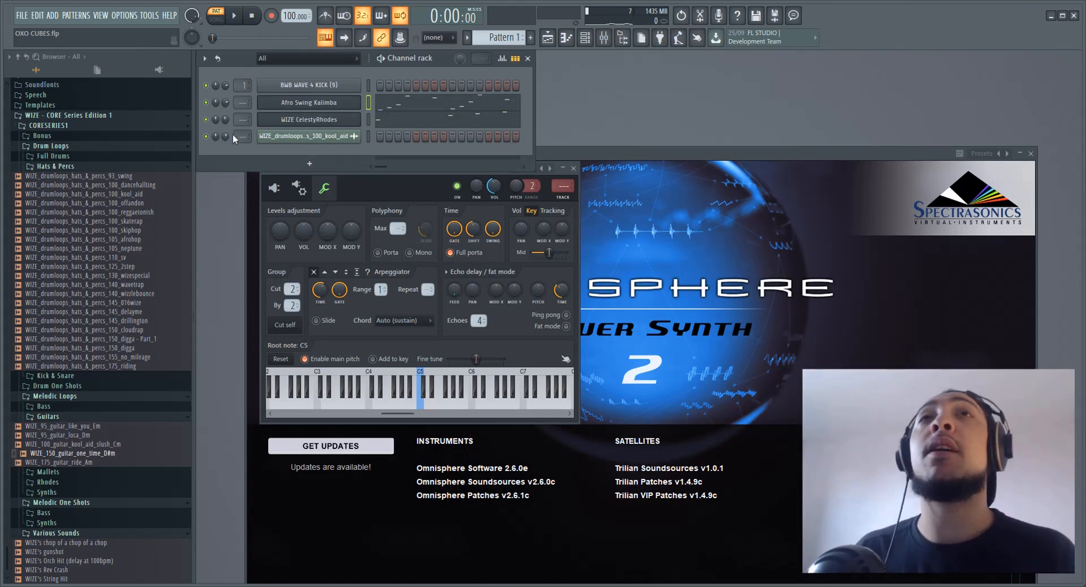
click(252, 17)
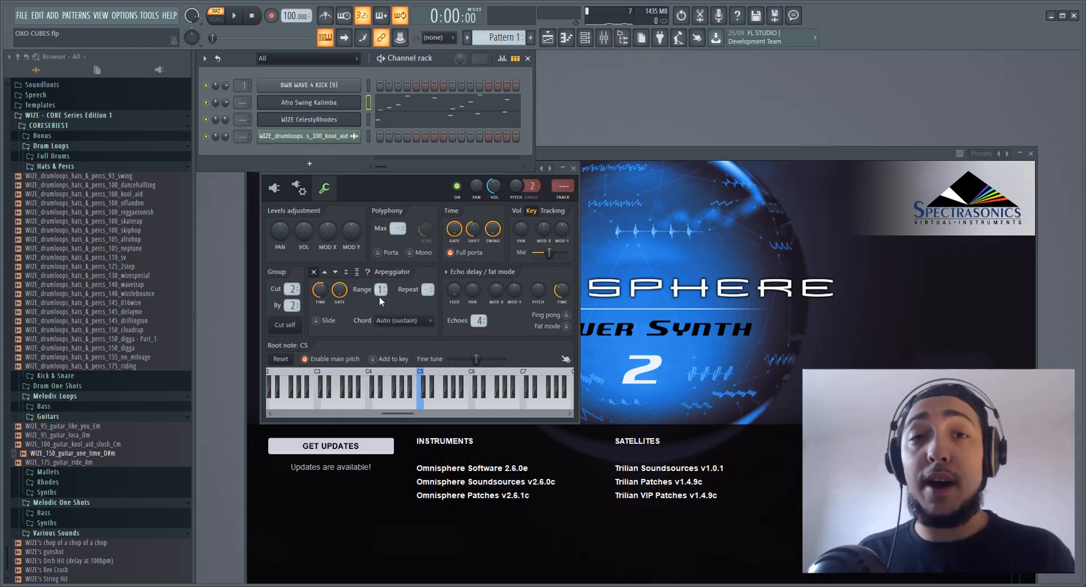
Open the playlist and move the WIZE drum loop clip from Track 3 down to Track 5.
click(100, 15)
click(113, 41)
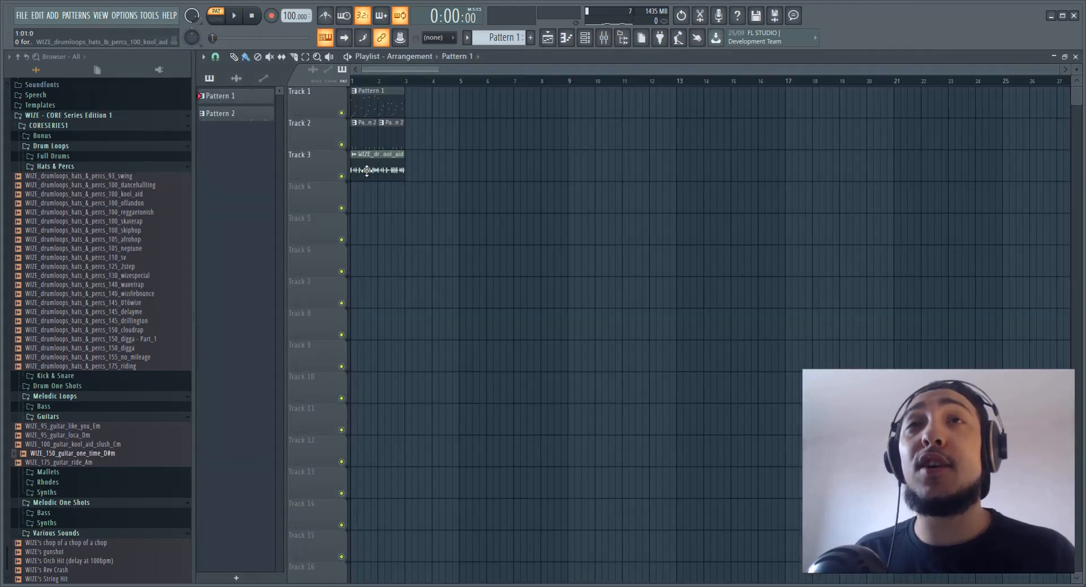
drag(362, 173, 368, 267)
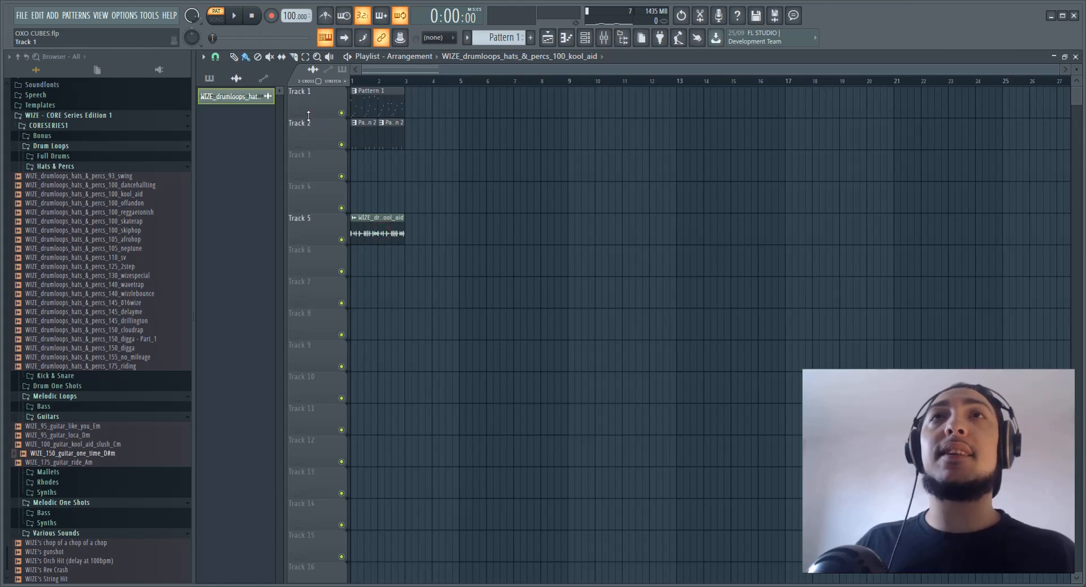
Solo Track 1 and consolidate it from track start into an audio clip with the existing render settings.
ctrl+click(341, 113)
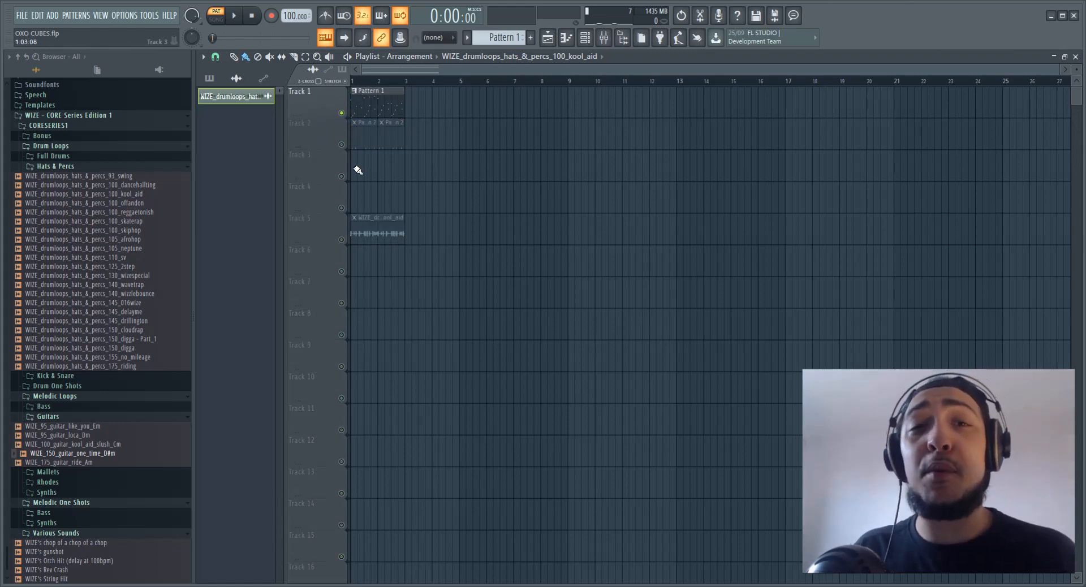
right_click(305, 113)
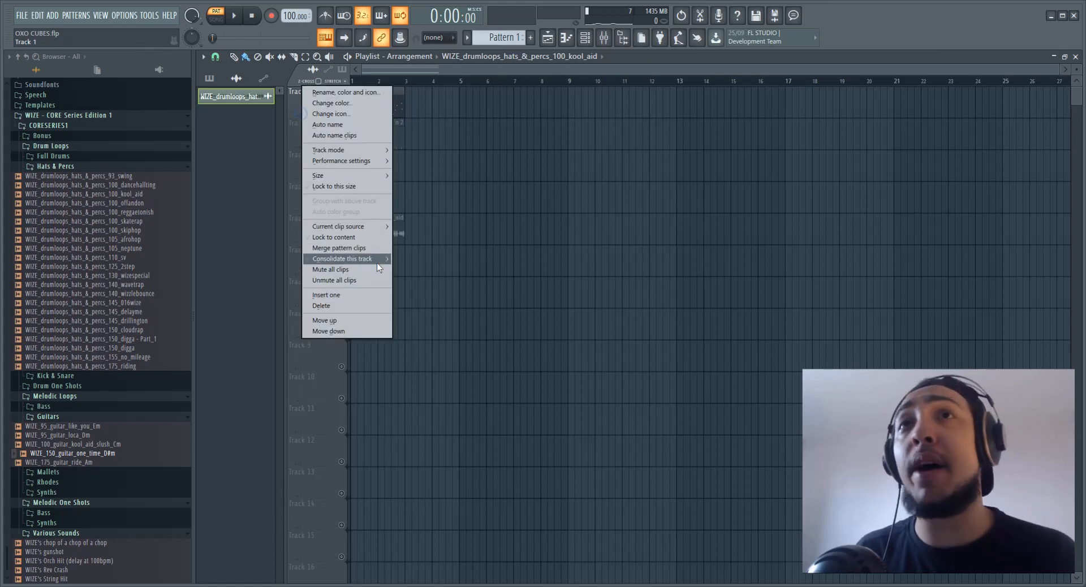
mouse_move(378, 260)
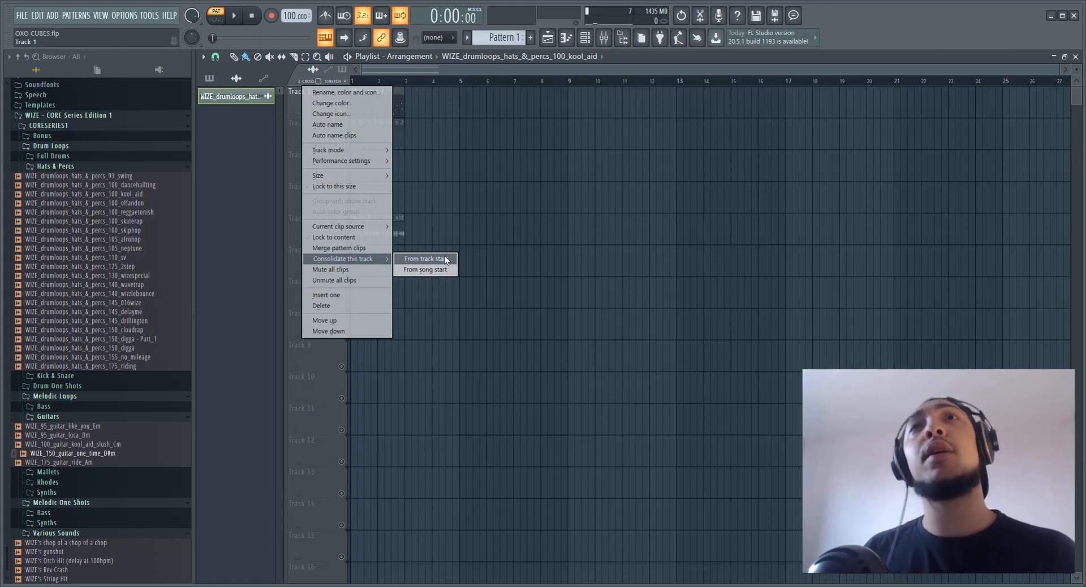
click(430, 261)
click(626, 446)
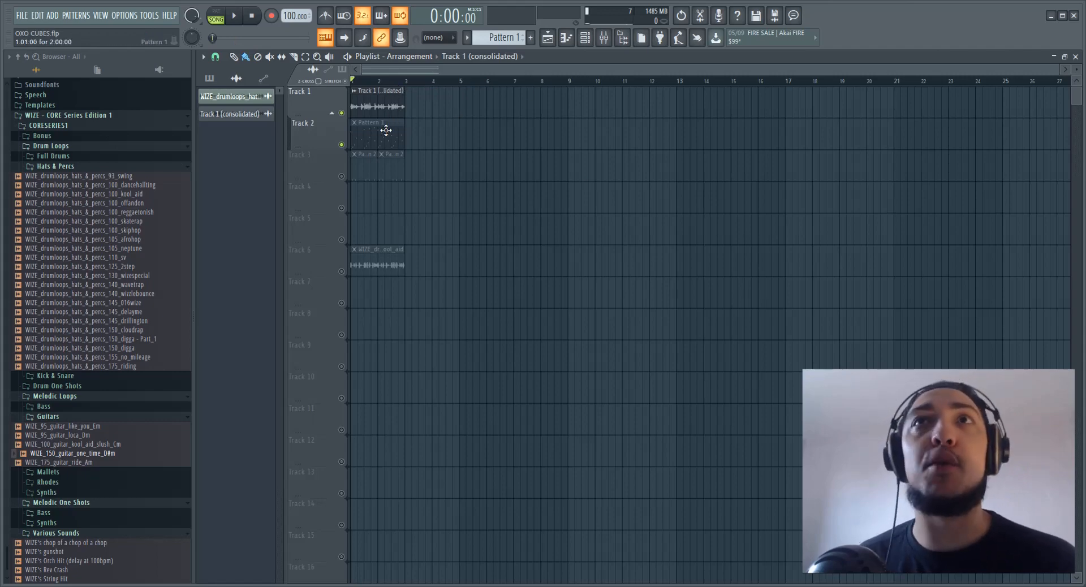
Move the Pattern 1 clip on Track 2 from the song start to bar 13.
right_click(300, 119)
mouse_move(369, 291)
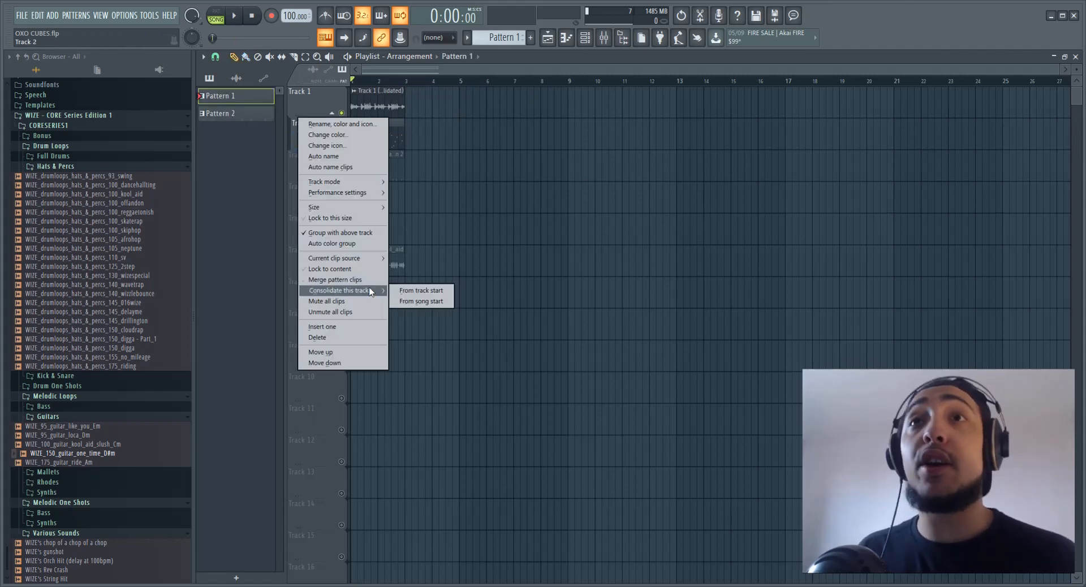
click(434, 309)
drag(368, 138, 693, 134)
Consolidate Track 2 from song start into a 24-bit stereo WAV clip.
right_click(297, 148)
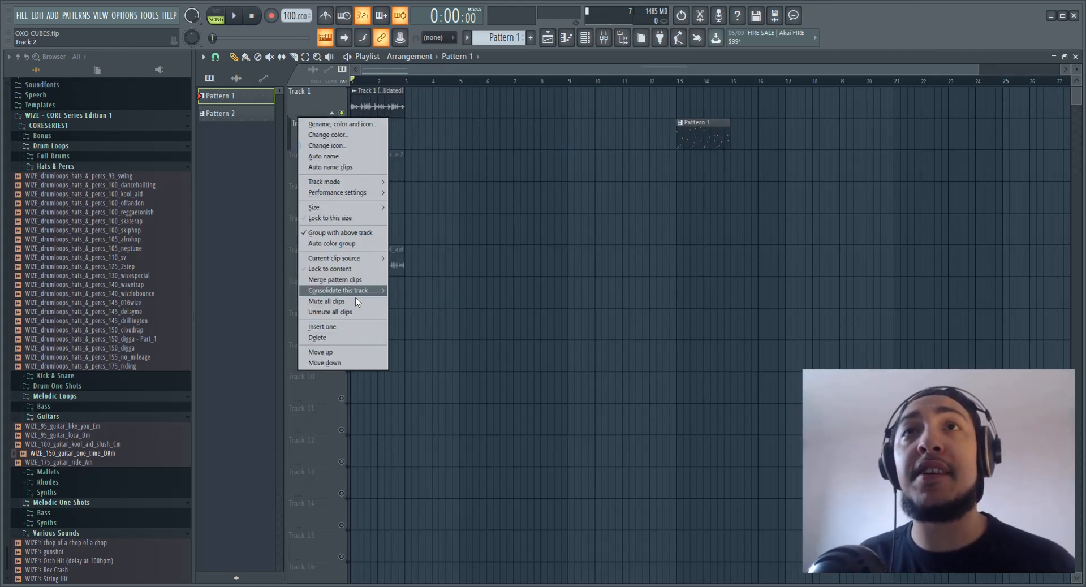
mouse_move(339, 292)
click(421, 291)
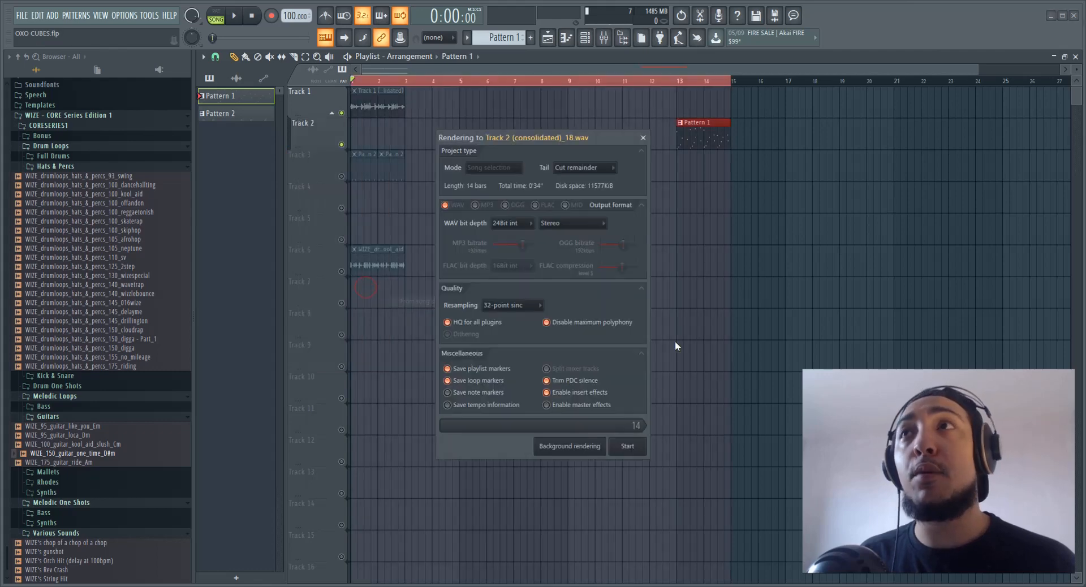
click(627, 446)
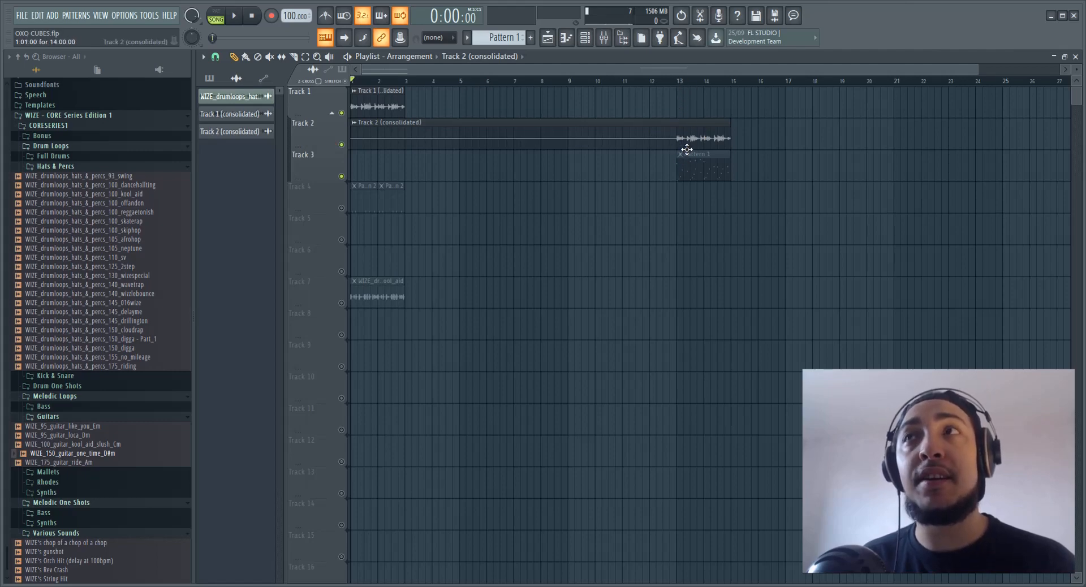
Remove the consolidated Track 2 clip and the Pattern 1 clip at bar 13, and close the playlist.
key(ctrl+z)
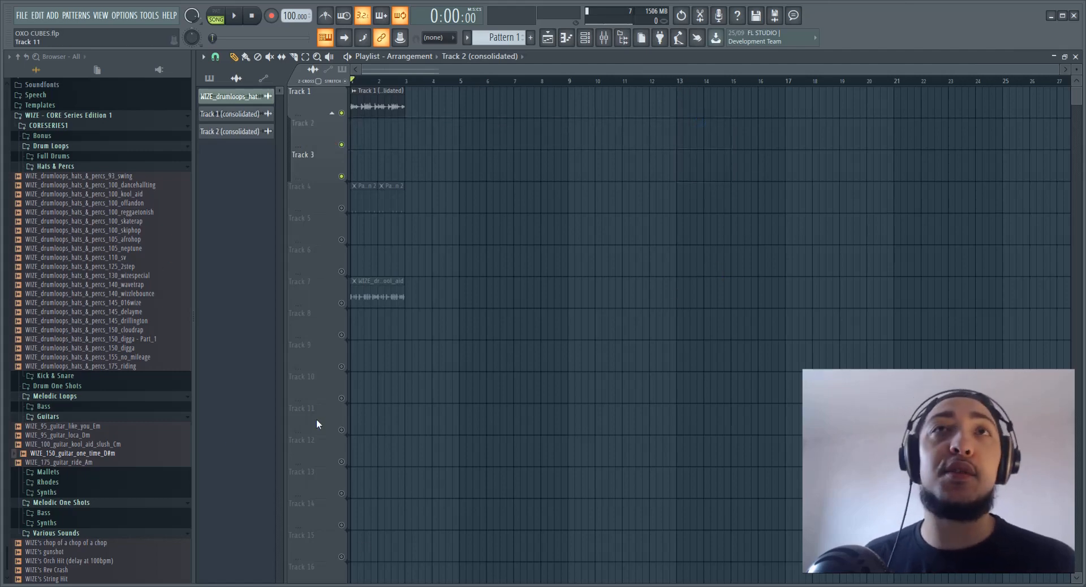
click(1075, 56)
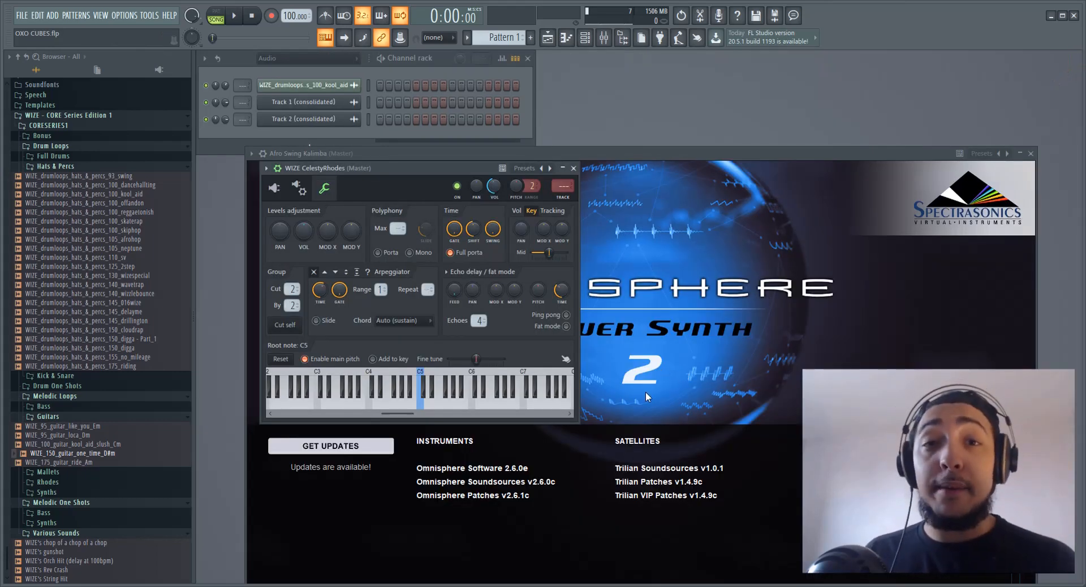
Reopen the playlist and move both Pattern 2 clips from Track 4 up to Track 2, keeping them at bars 1 and 2.
click(101, 16)
click(110, 43)
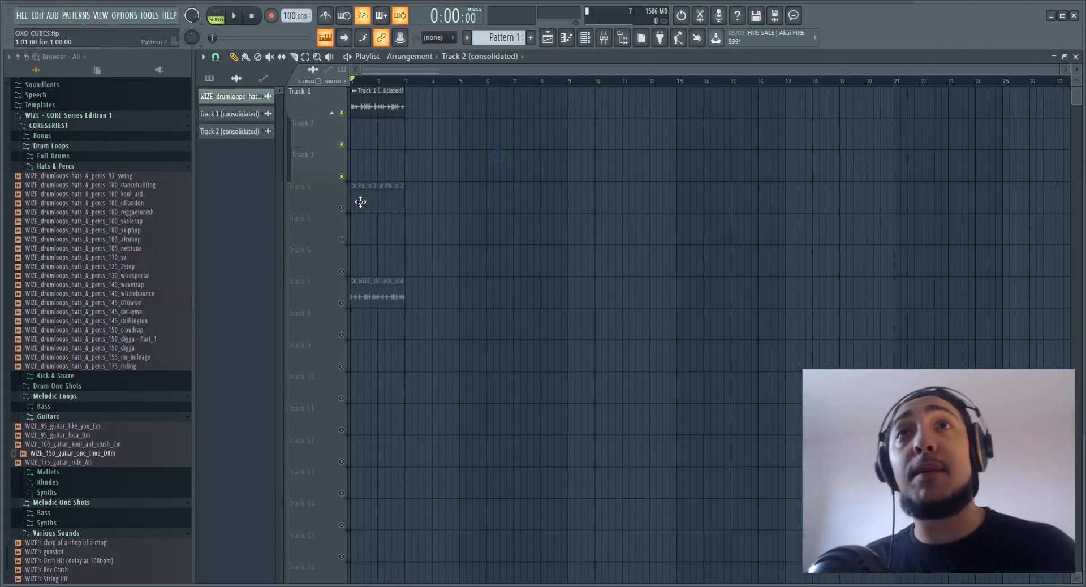
drag(360, 202, 351, 123)
drag(391, 193, 389, 121)
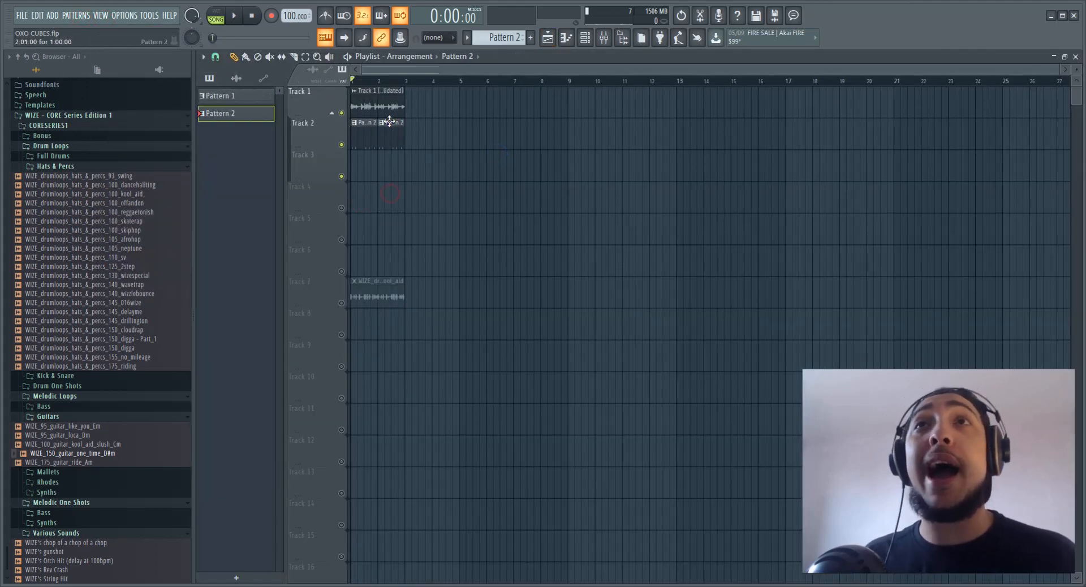
Make the Pattern 2 clip at bar 1 of Track 2 unique, and check its kick notes in the piano roll.
click(356, 124)
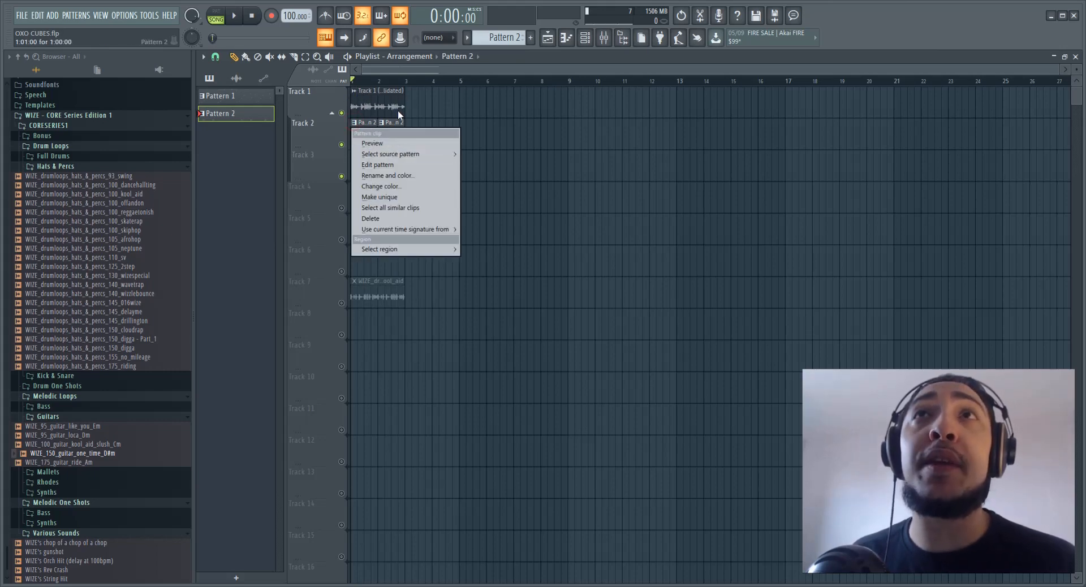
click(437, 199)
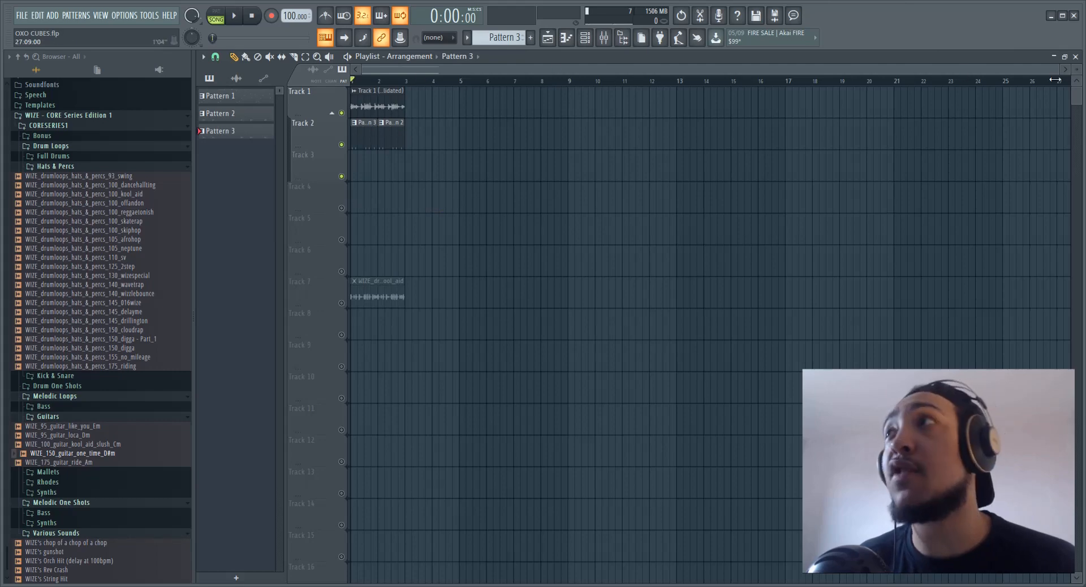
drag(1055, 69, 628, 69)
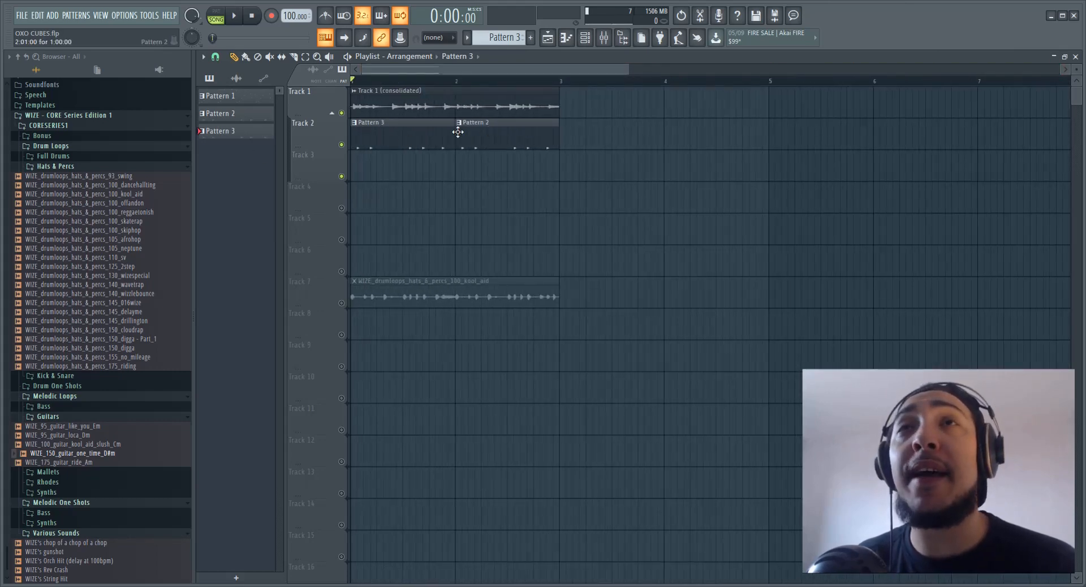
double_click(366, 137)
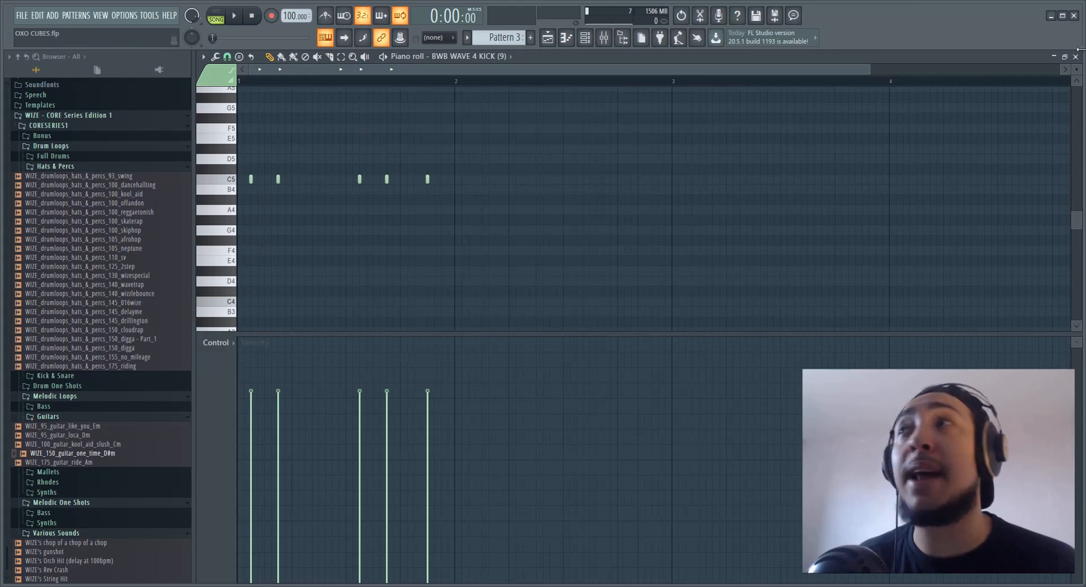
click(1075, 57)
right_click(694, 167)
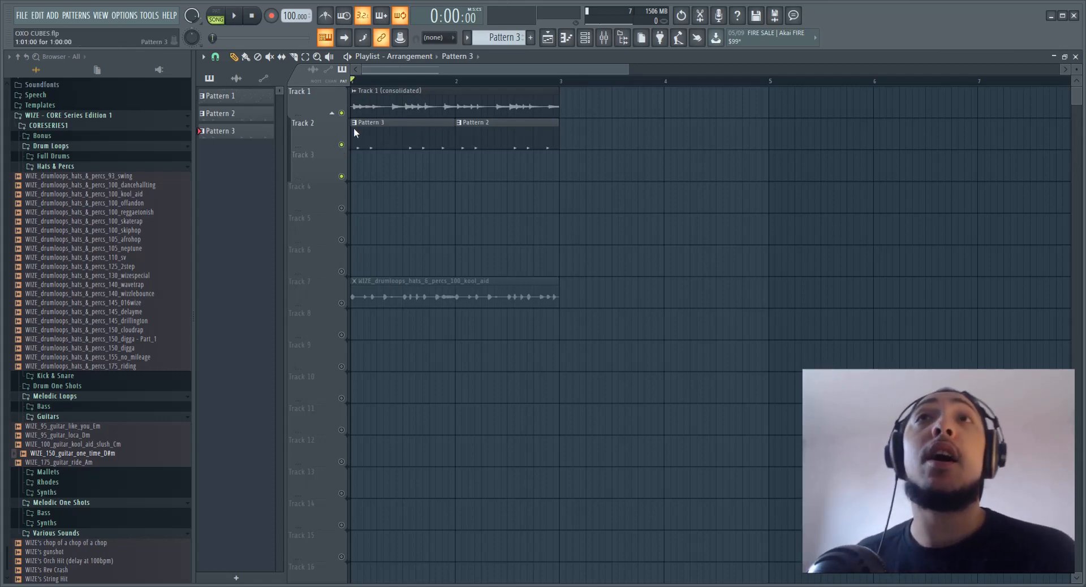
Solo Track 1 and play back its consolidated audio clip from the start.
click(355, 94)
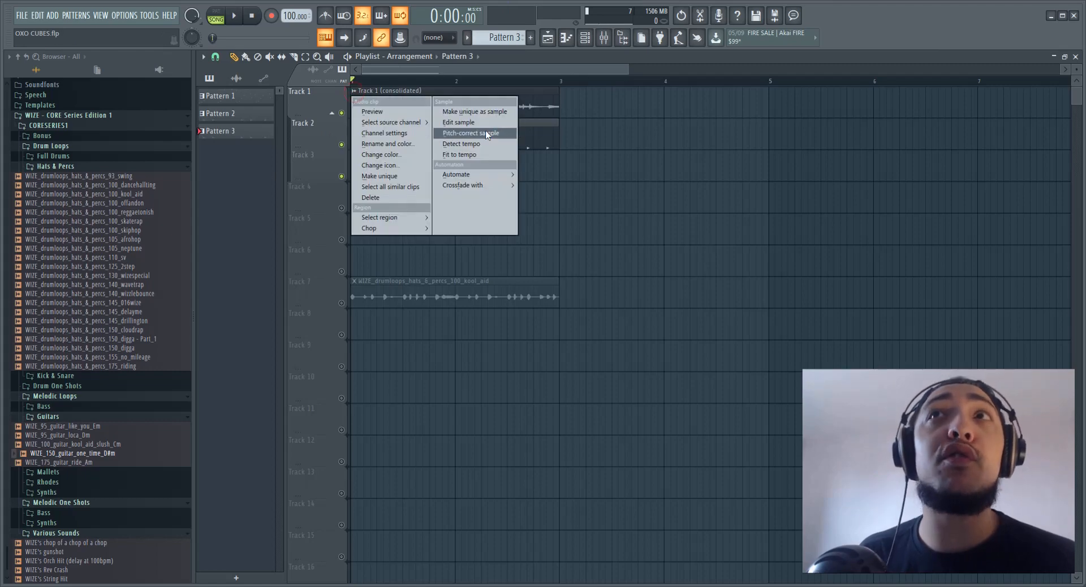
click(572, 153)
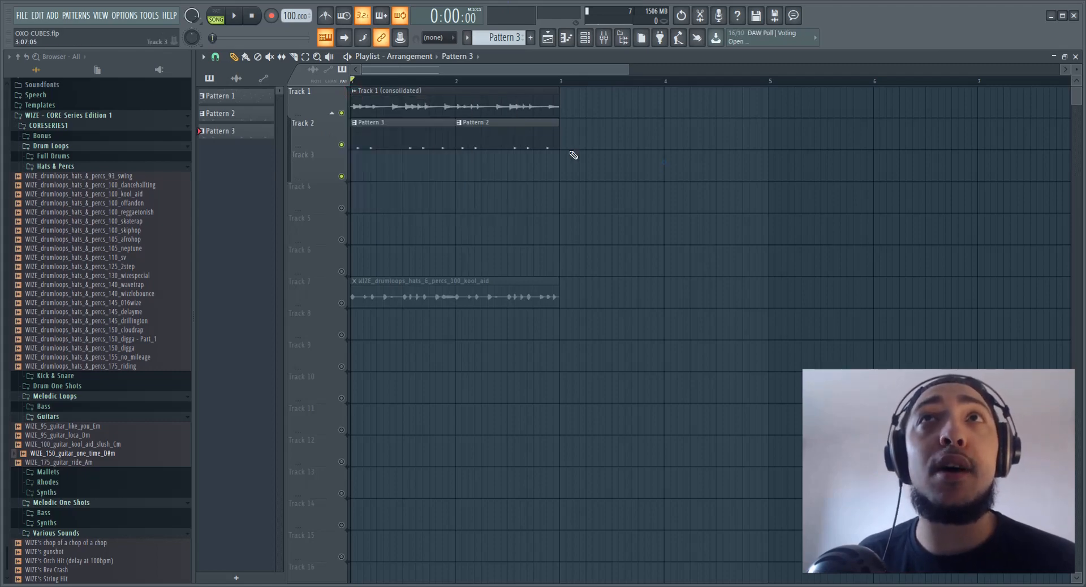
right_click(342, 114)
click(220, 16)
key(space)
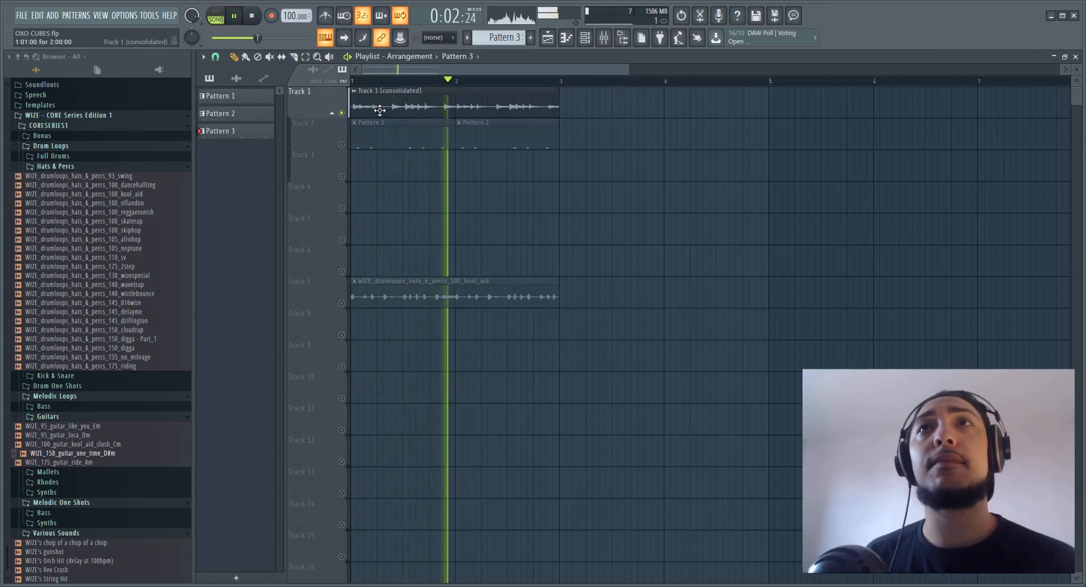
click(253, 17)
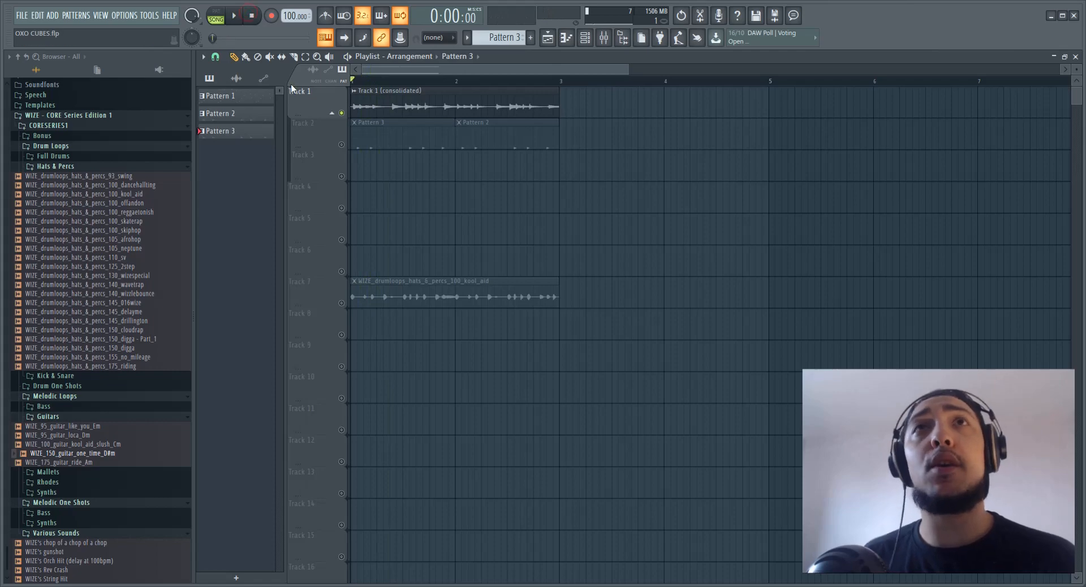
Slice the consolidated Track 1 clip at bar 2 and make its second half a unique WAV sample under the suggested file name.
drag(469, 89, 455, 89)
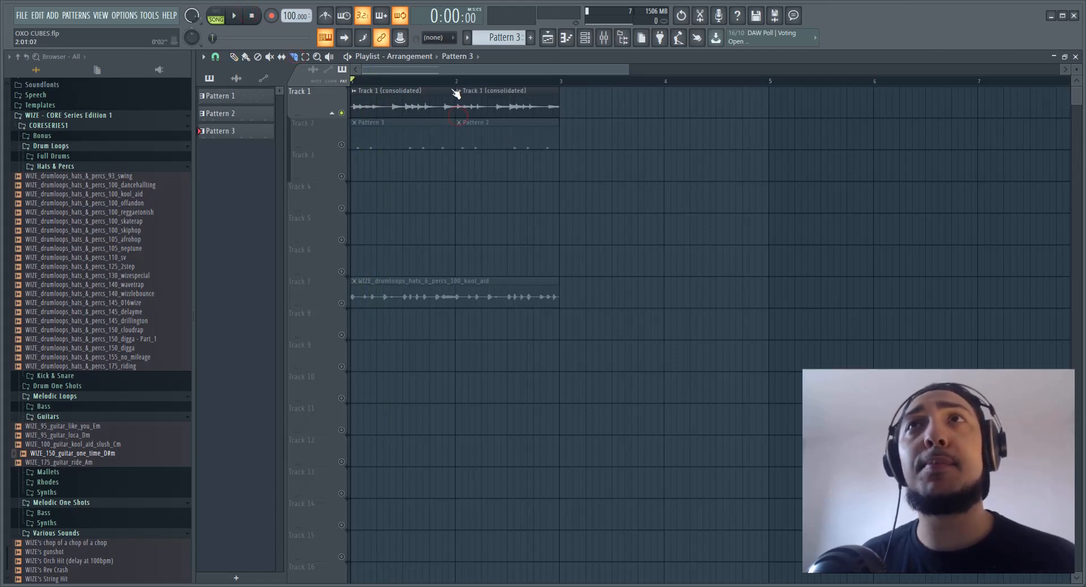
click(234, 57)
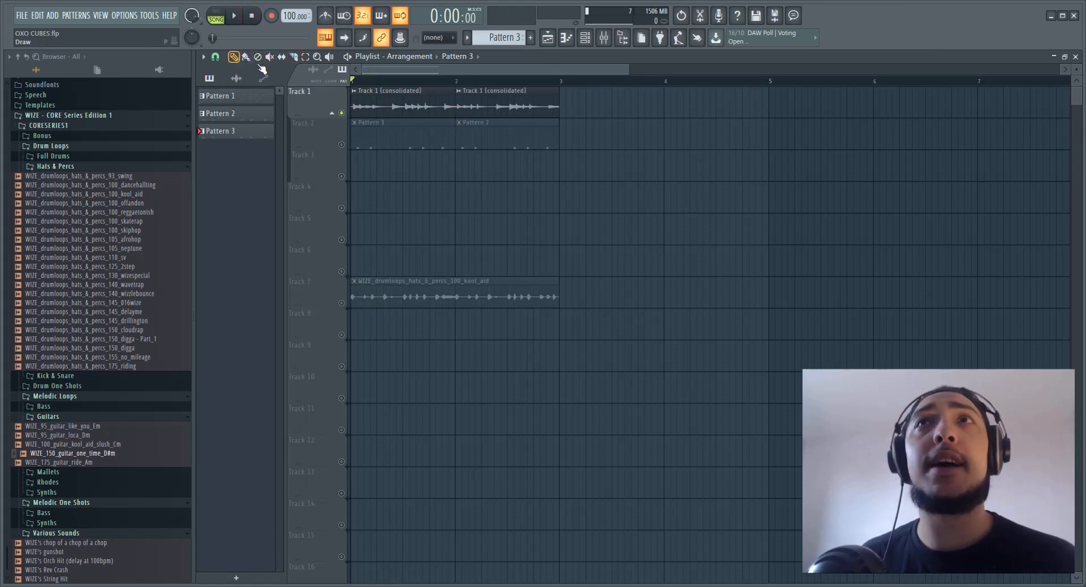
click(458, 92)
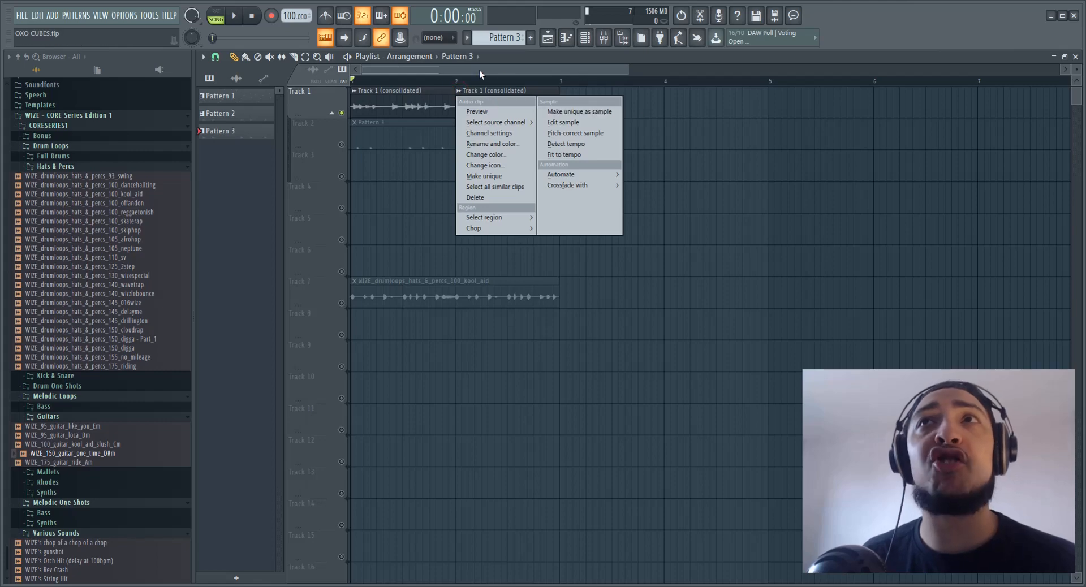
click(573, 113)
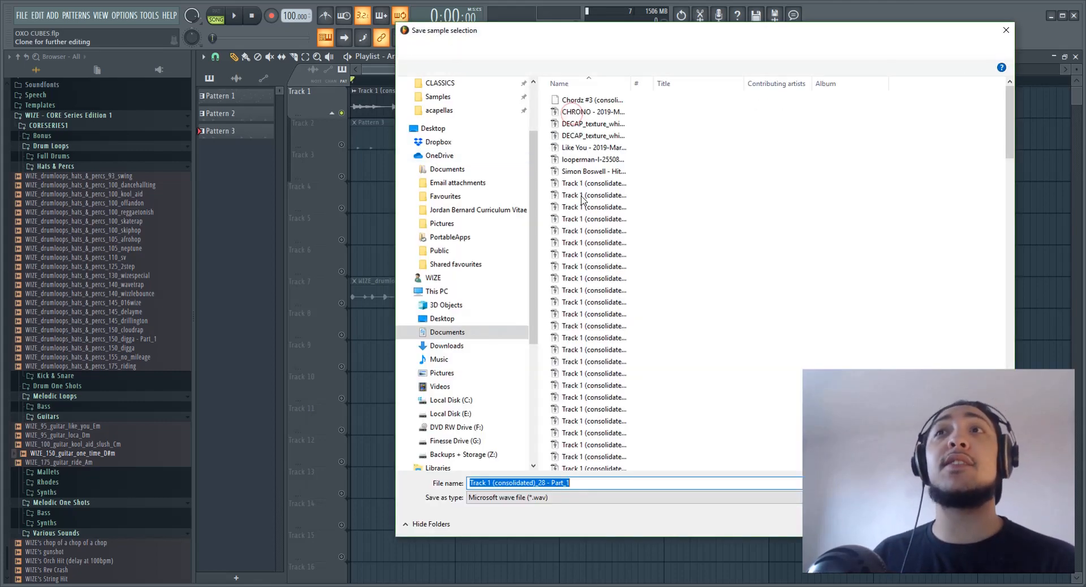
key(Return)
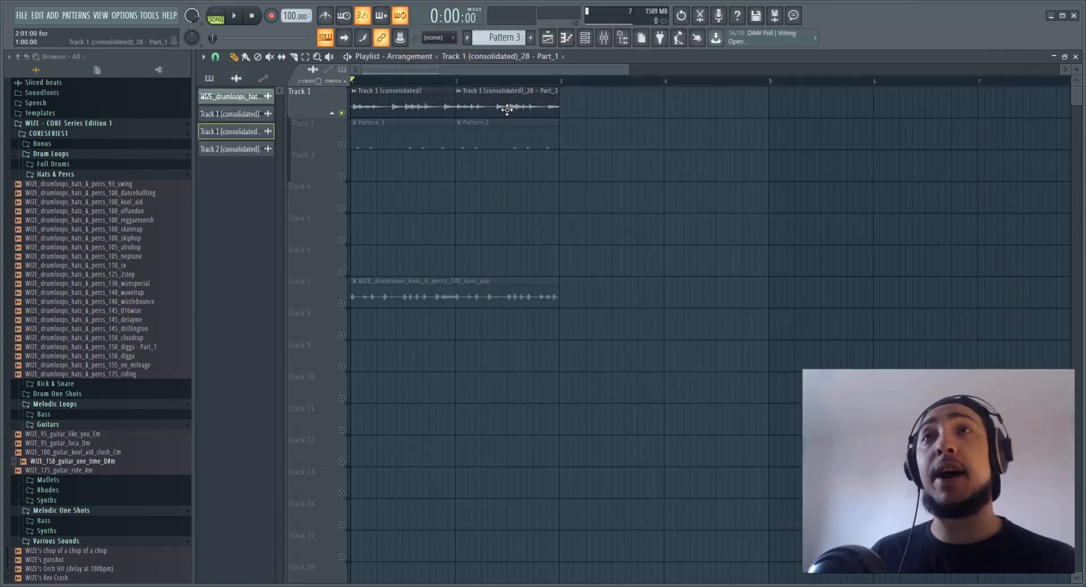
Inspect the channel settings of the new Track 1 sample, and play back both halves of the sliced clip.
double_click(505, 107)
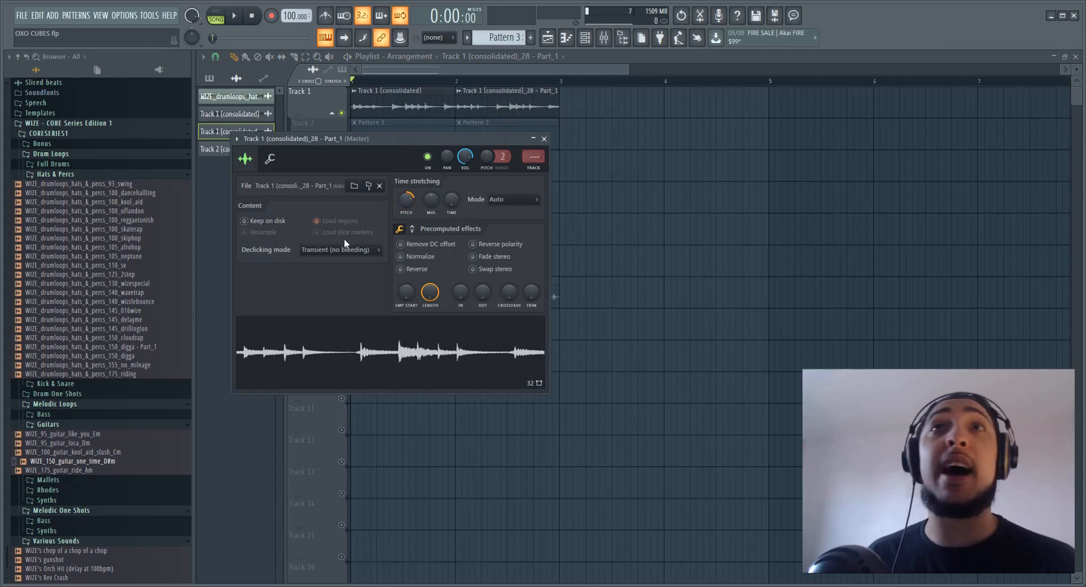
key(Escape)
click(234, 16)
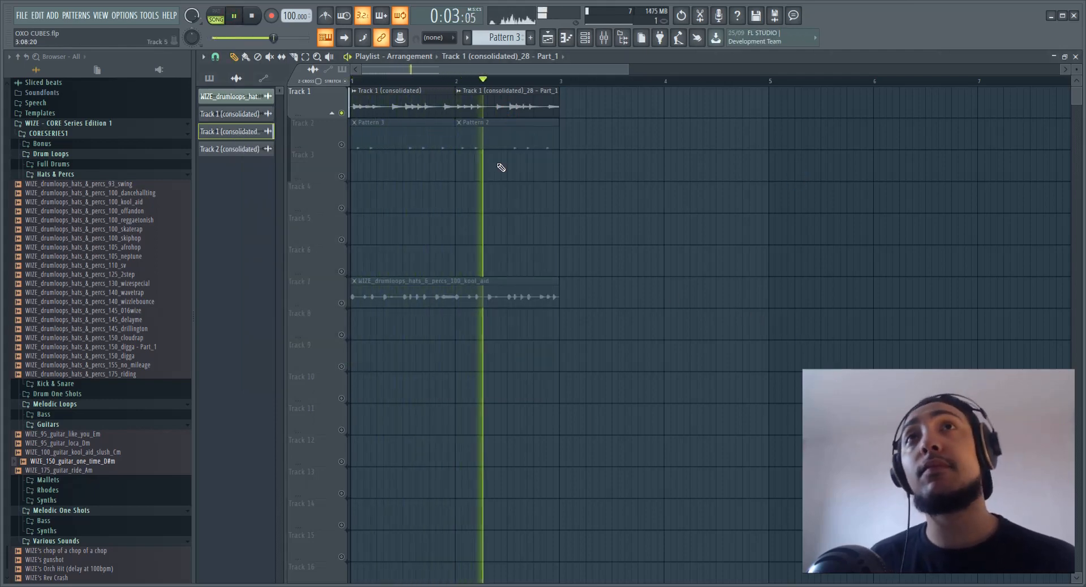
click(252, 17)
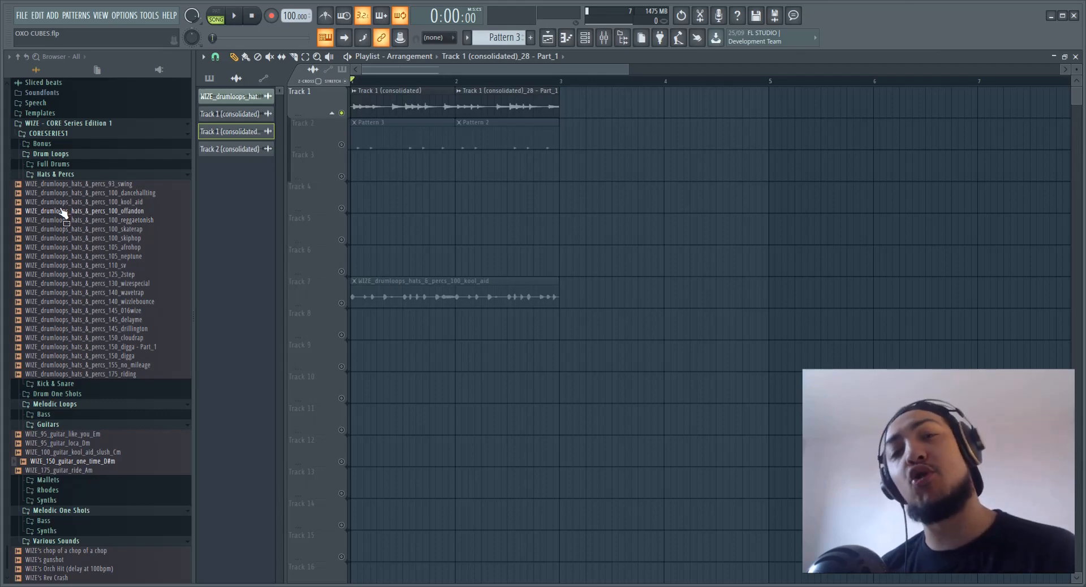
Solo Track 7, stretch its kool_aid drum loop down to one bar, and start playback.
click(342, 304)
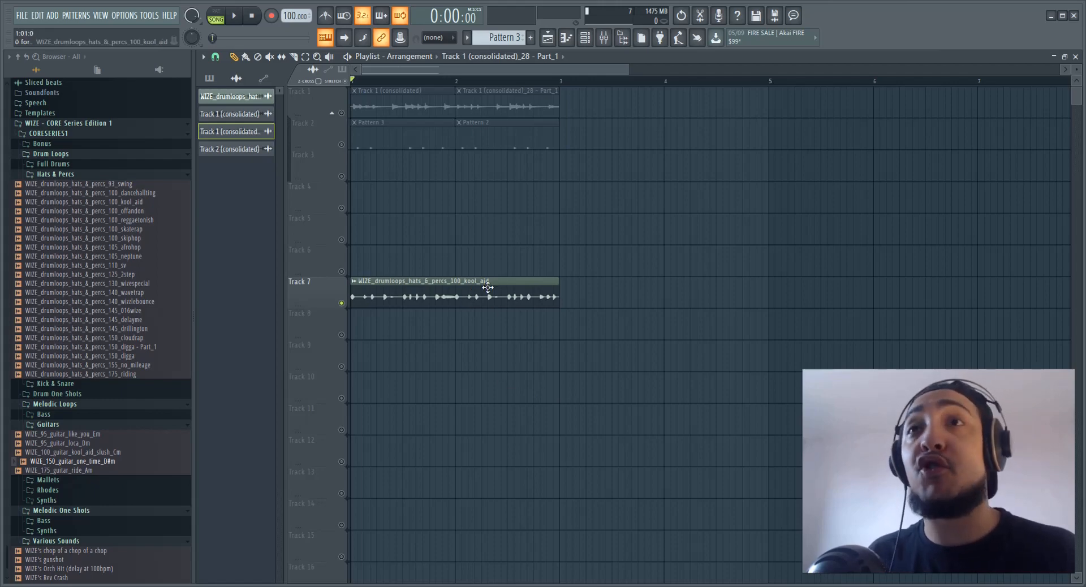
mouse_move(488, 288)
mouse_down()
mouse_move(474, 226)
mouse_move(484, 233)
mouse_move(485, 287)
mouse_up()
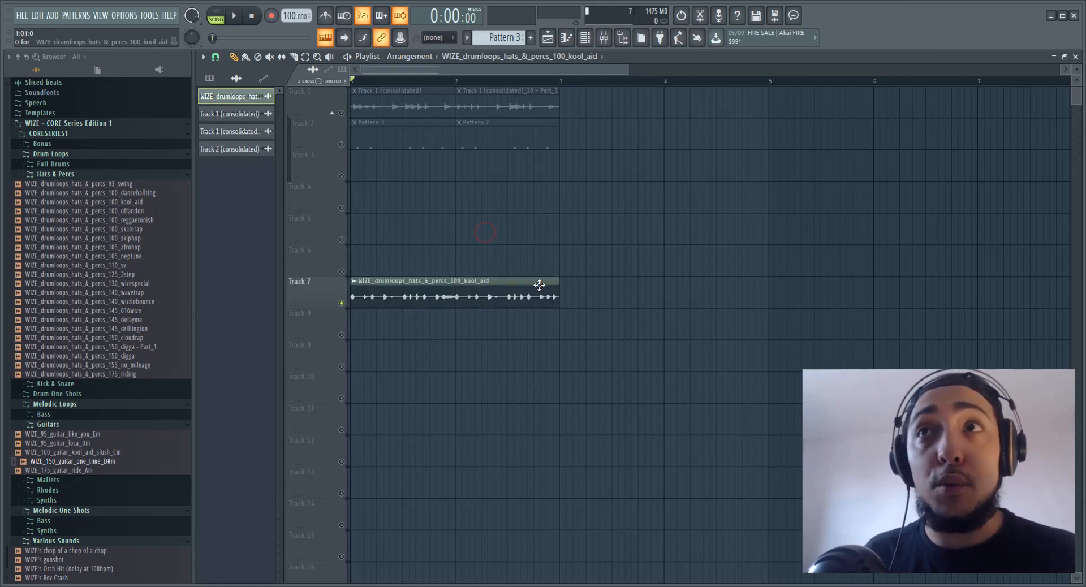
drag(559, 298, 454, 298)
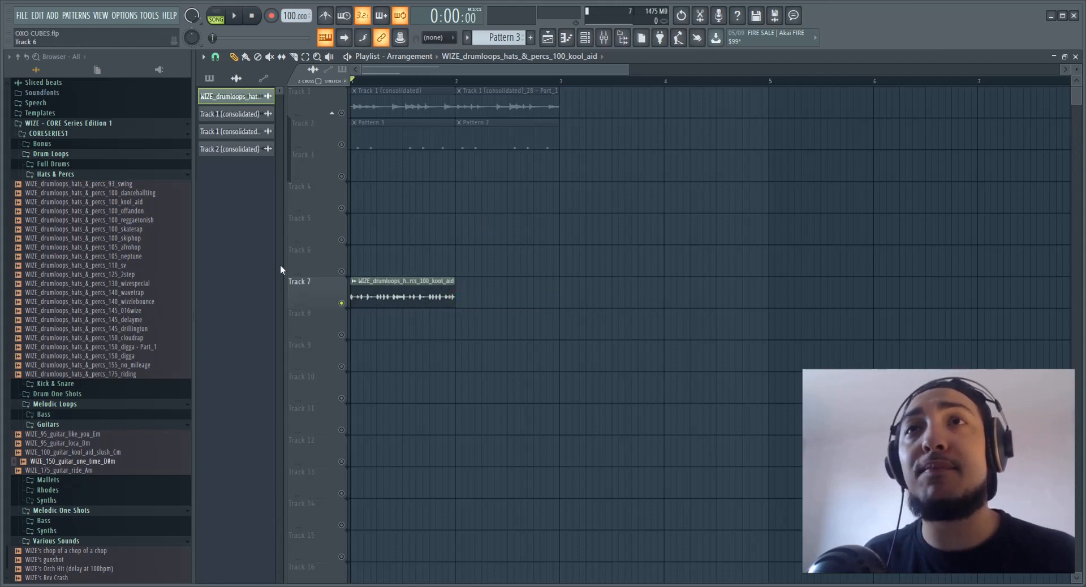
click(241, 18)
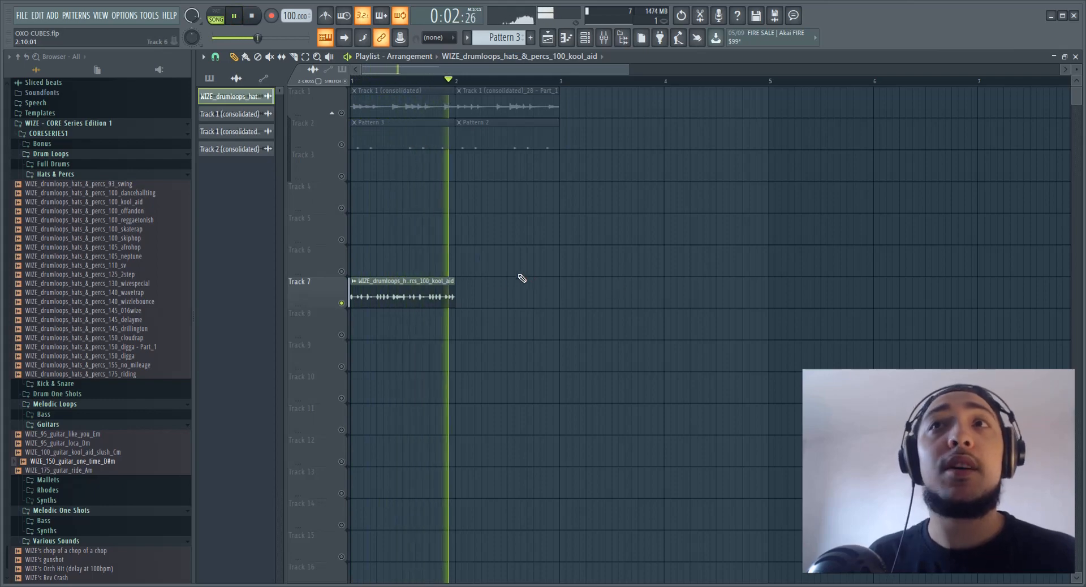
Delete the four clips on Tracks 1 and 2, and stop playback.
right_click(546, 136)
right_click(526, 108)
right_click(429, 135)
right_click(427, 104)
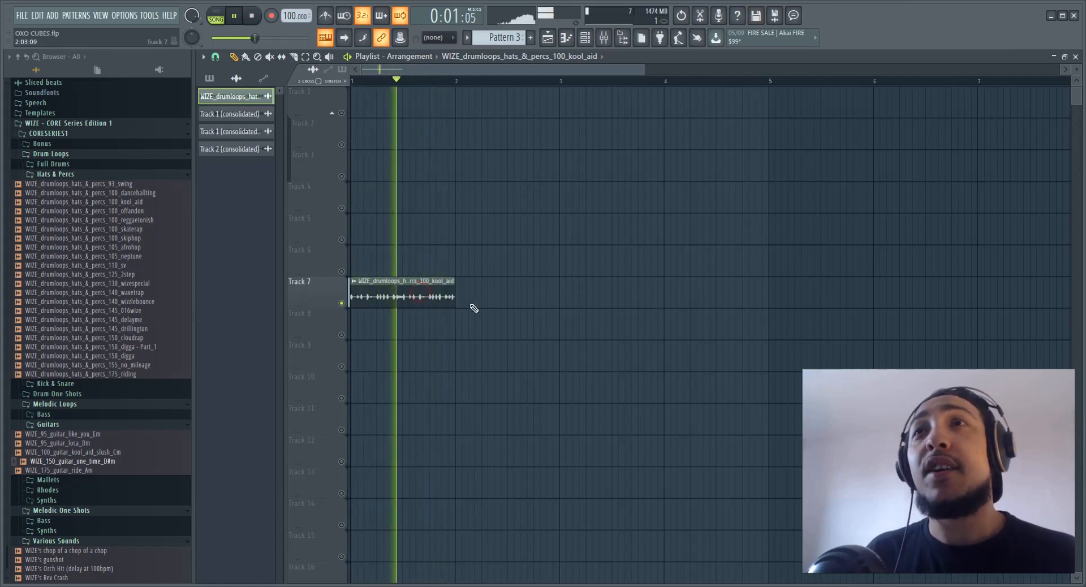
key(space)
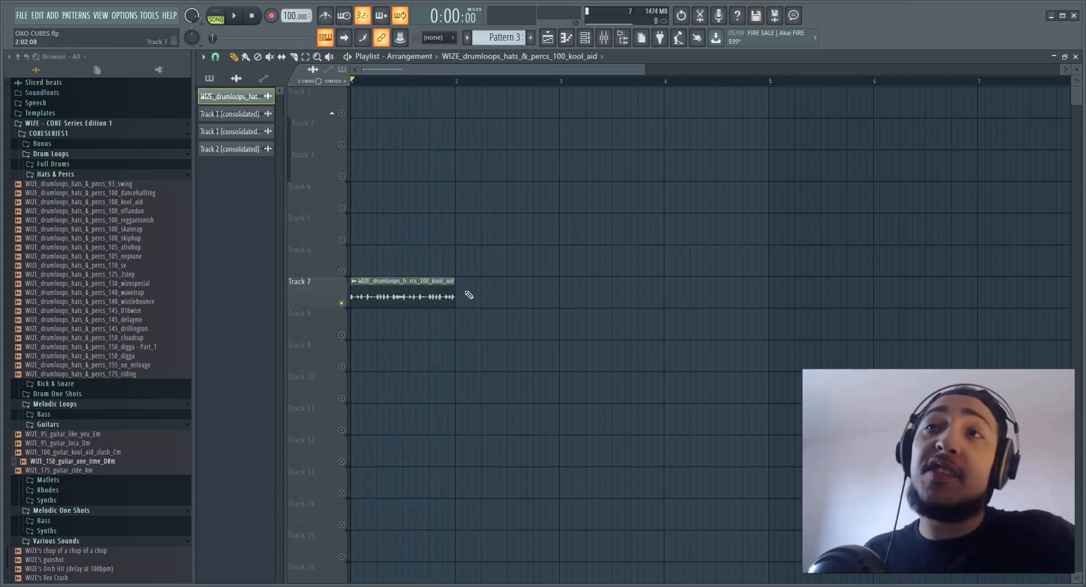
Stretch the Track 7 drum loop out to two bars, play it, and shrink it to one bar.
drag(454, 295, 558, 295)
key(space)
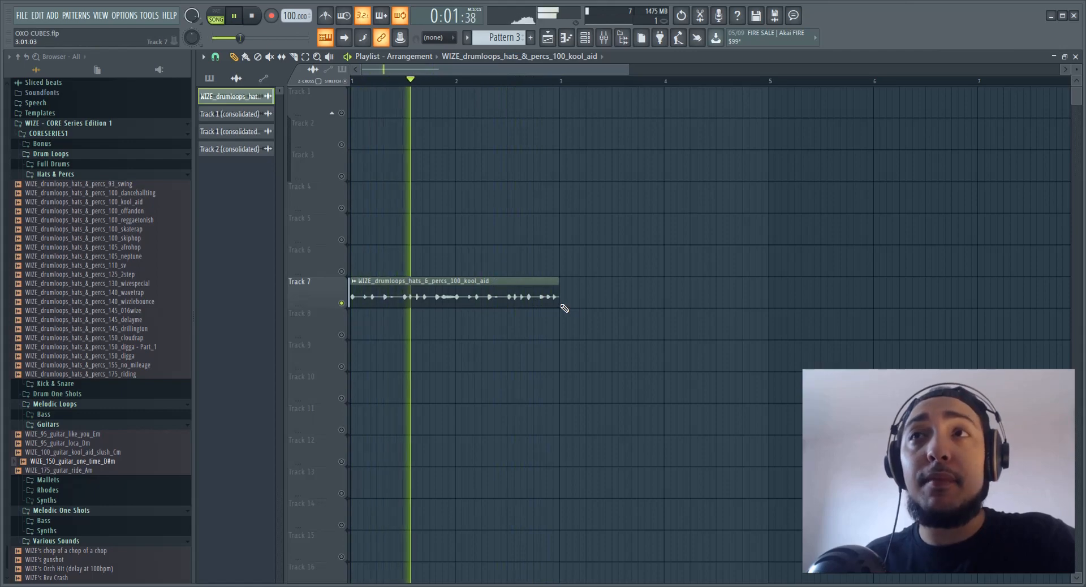
key(space)
drag(564, 308, 453, 310)
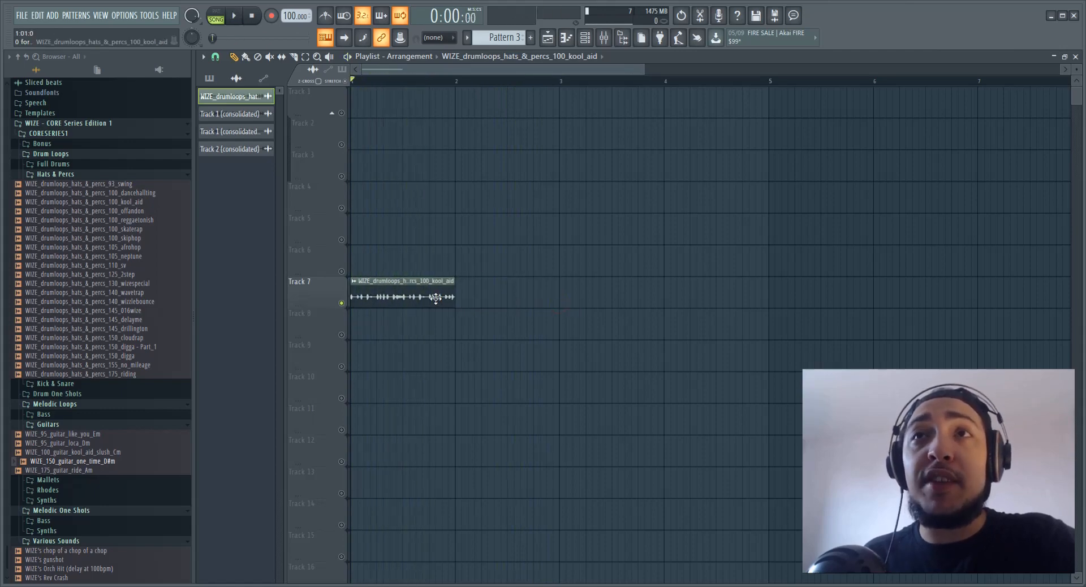
Open the Track 7 drum loop's channel settings, set its time stretch to 4 bars, and start playback.
double_click(436, 298)
drag(453, 180, 812, 126)
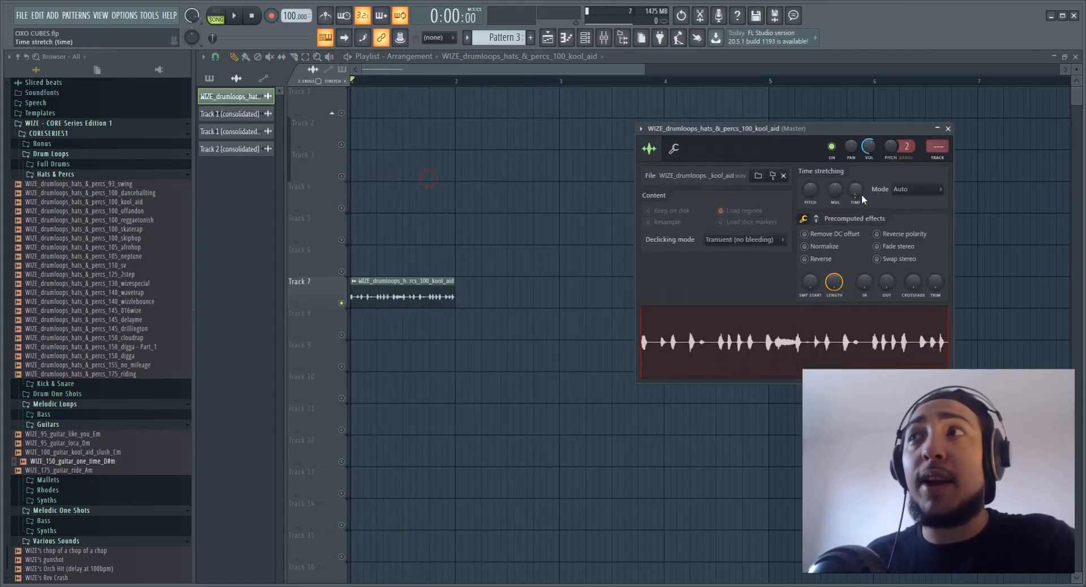
right_click(859, 192)
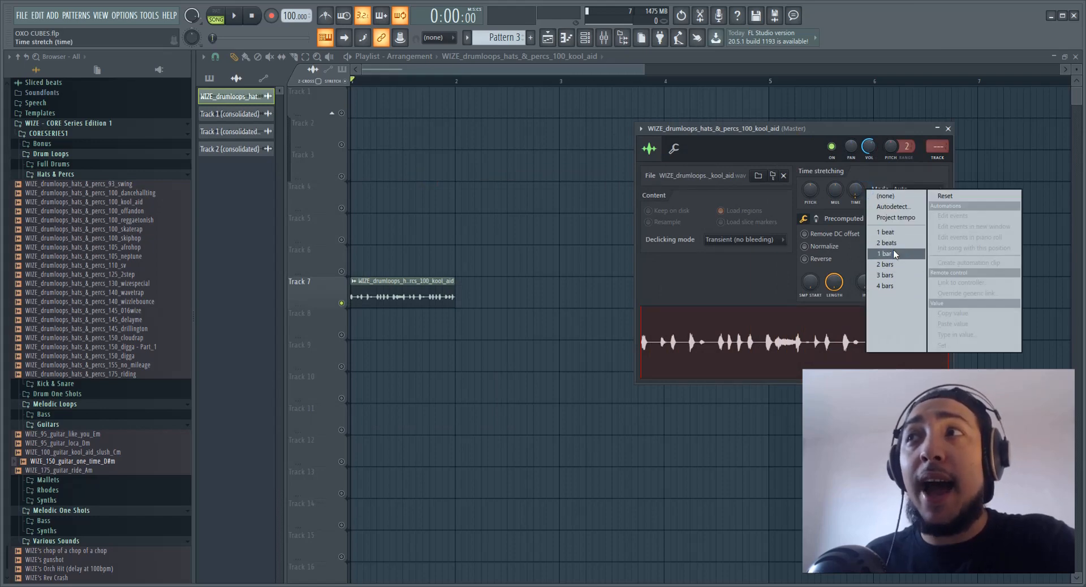
click(898, 286)
key(space)
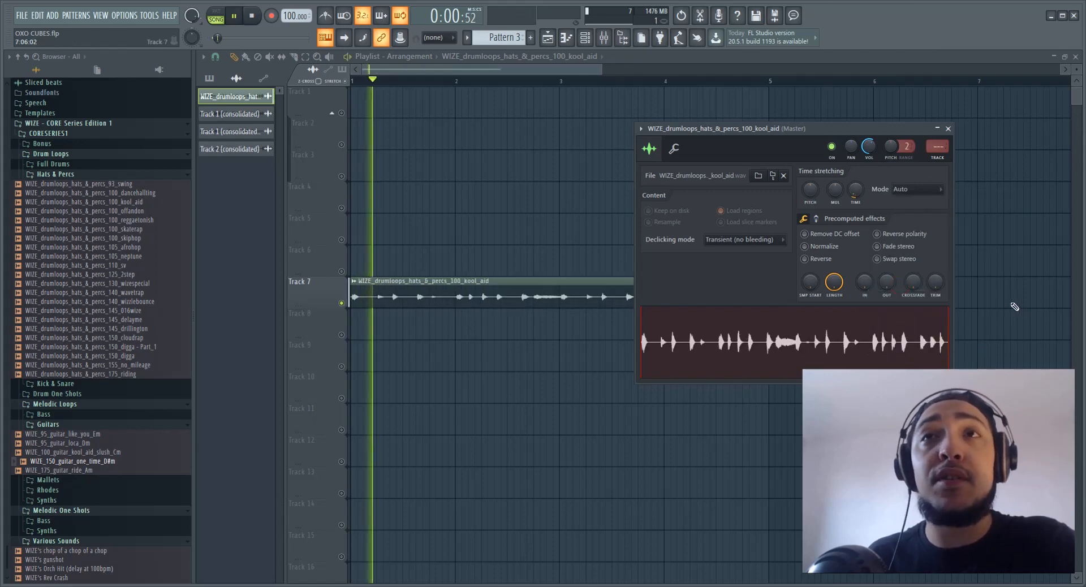
Move the channel settings window clear of the clip, and set the loop's time stretch to 3 bars and then 2 bars.
drag(781, 128, 866, 135)
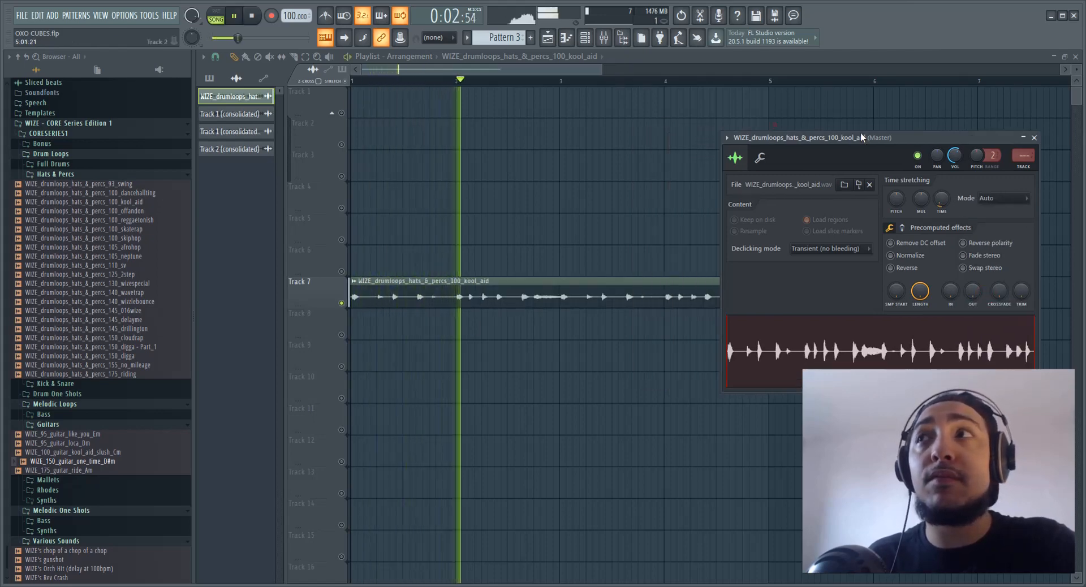
right_click(938, 198)
click(1012, 299)
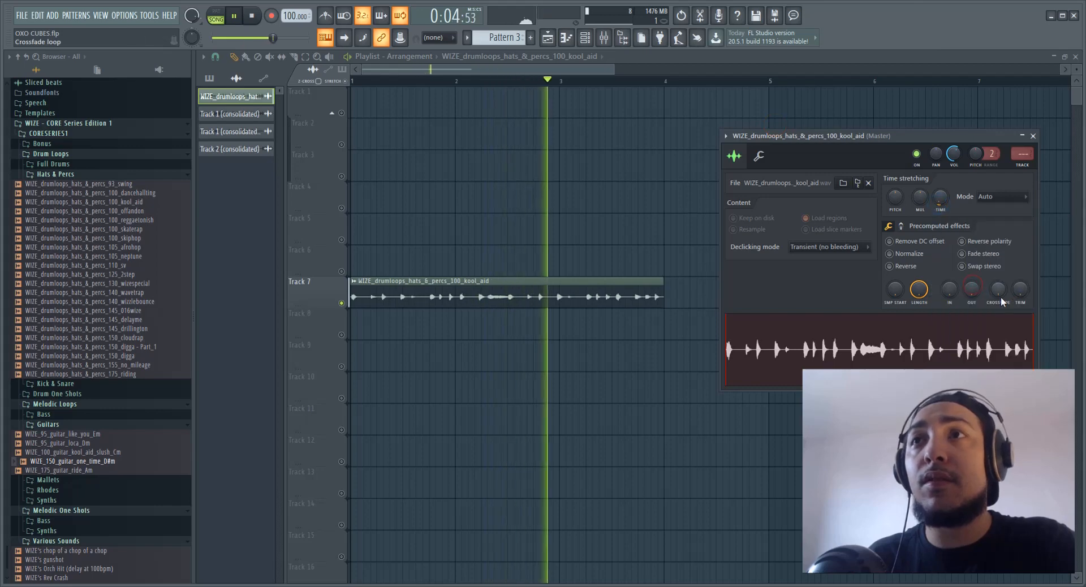
right_click(940, 198)
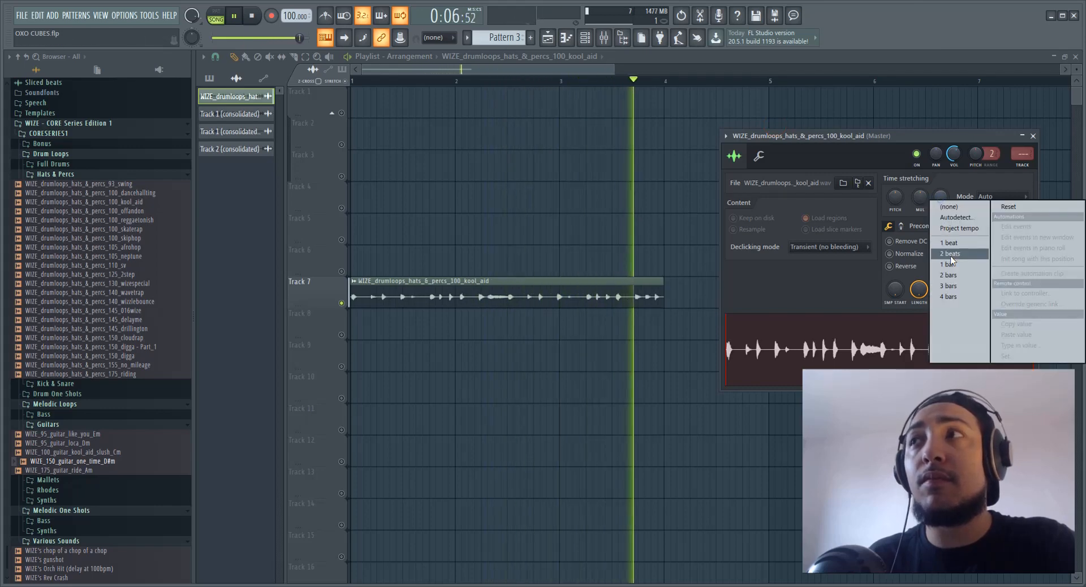
click(1013, 286)
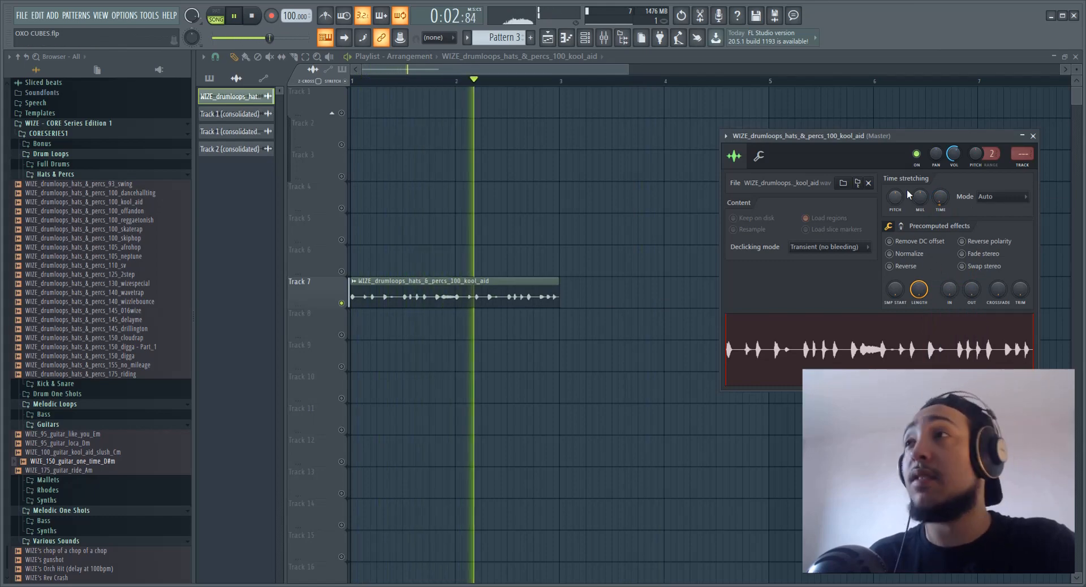
Set the drum loop's time stretch to 1 bar and then to 1 beat, and stop playback.
right_click(939, 198)
click(963, 258)
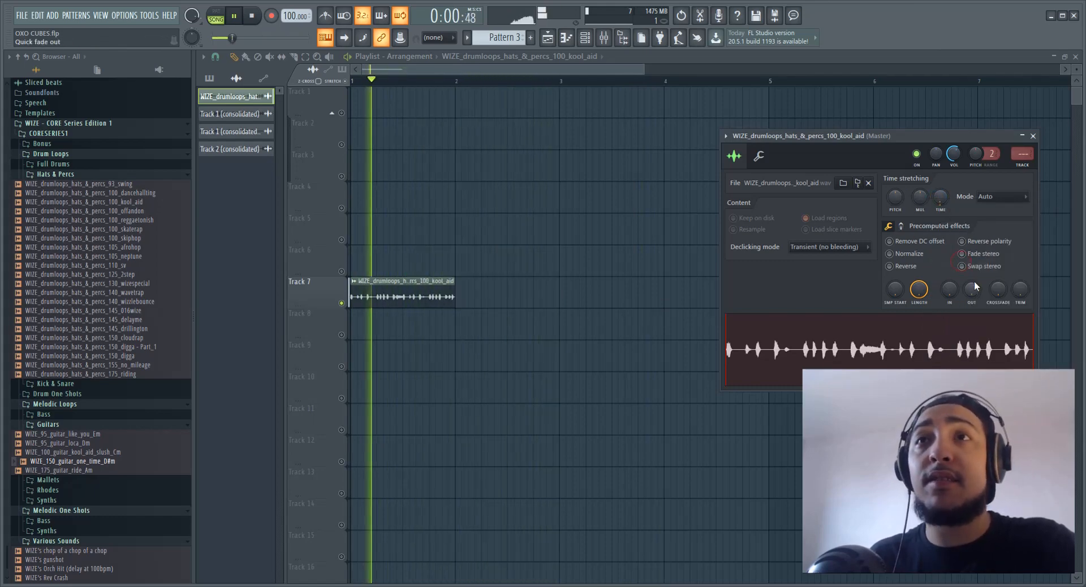
right_click(940, 198)
click(948, 246)
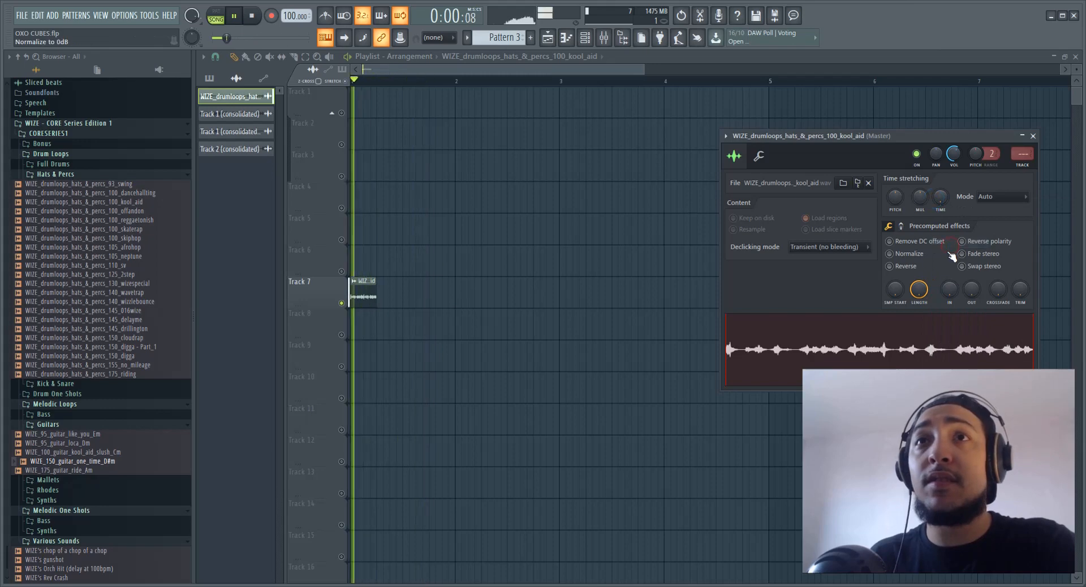
key(space)
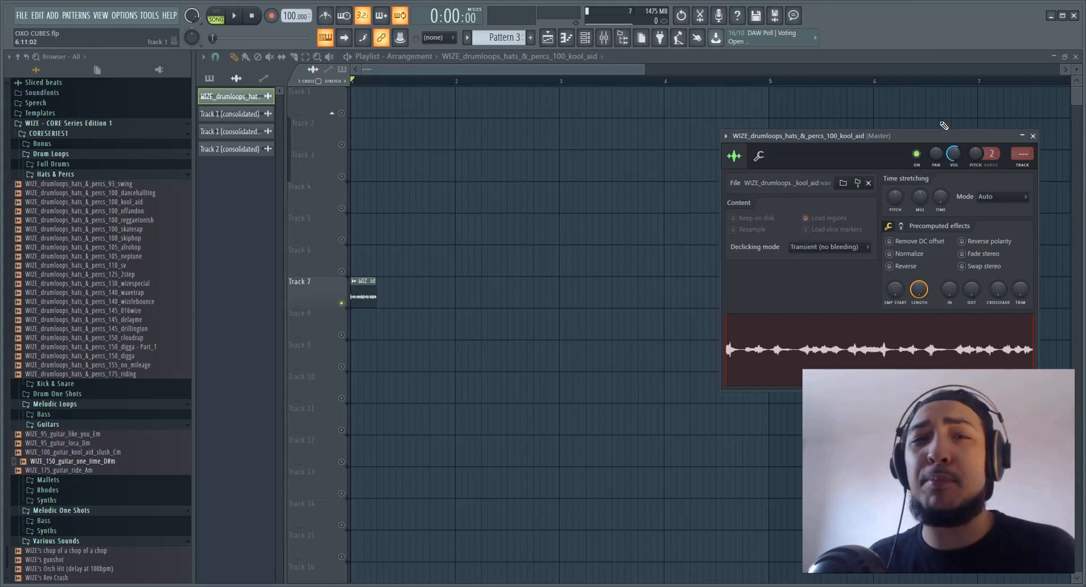
Close the playlist, route the Track 1 (consolidated) channel to mixer insert 16, and load Fruity Reeverb 2 in its first effect slot.
click(1075, 56)
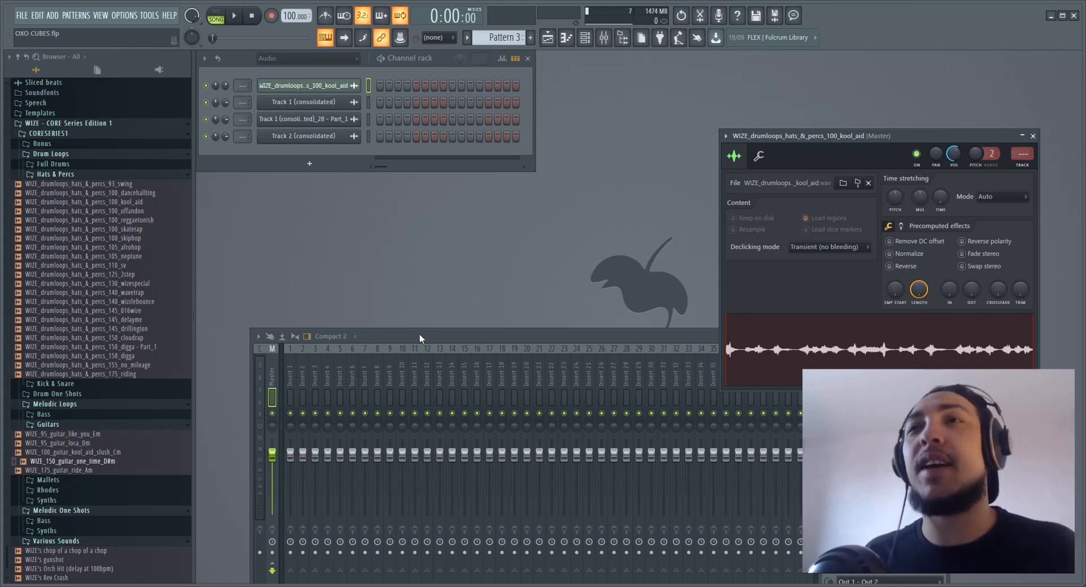
right_click(427, 368)
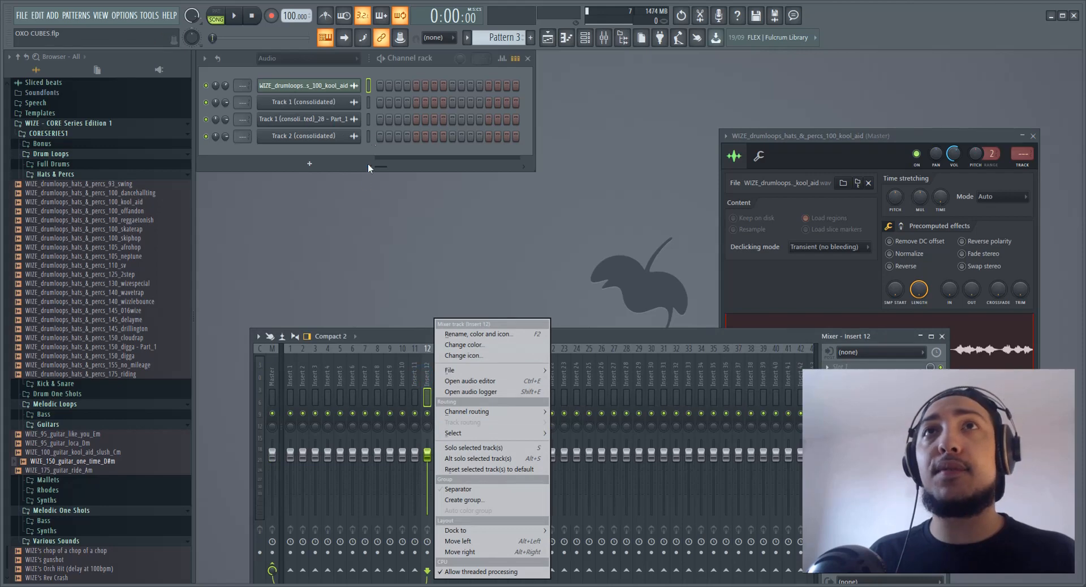
click(362, 102)
right_click(478, 384)
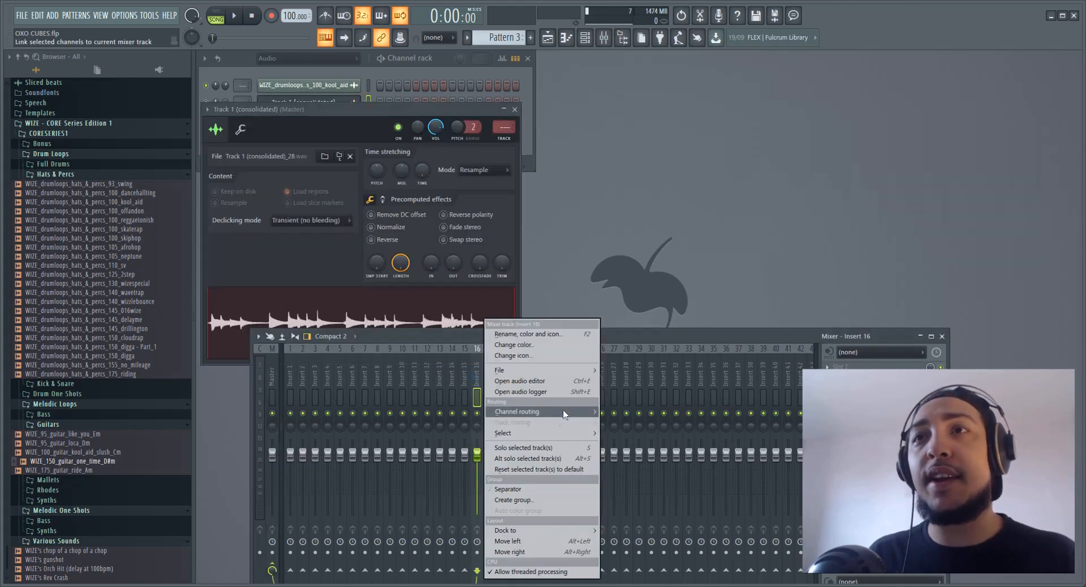
click(625, 412)
click(842, 367)
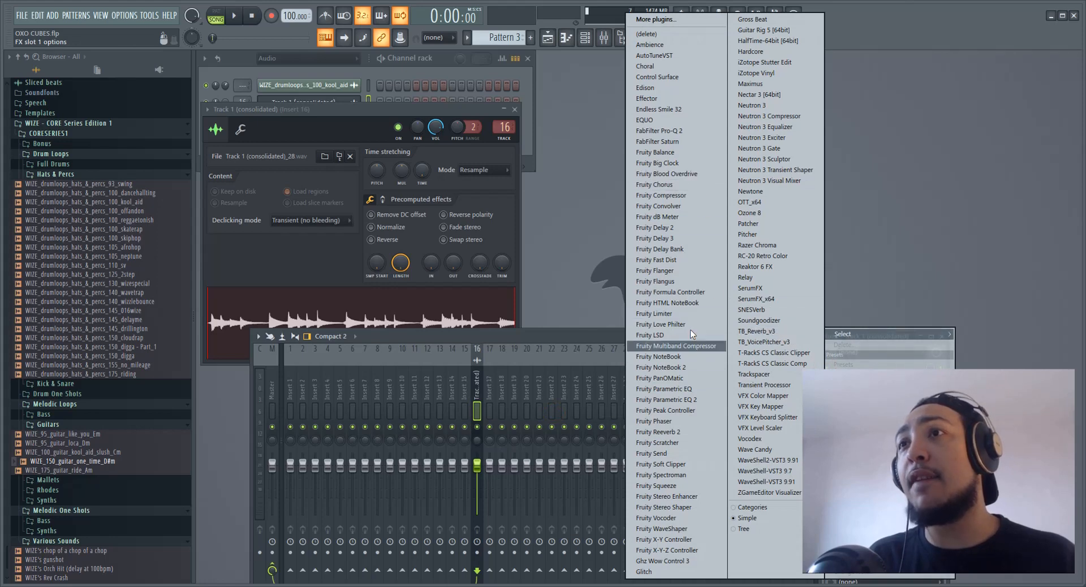
click(677, 431)
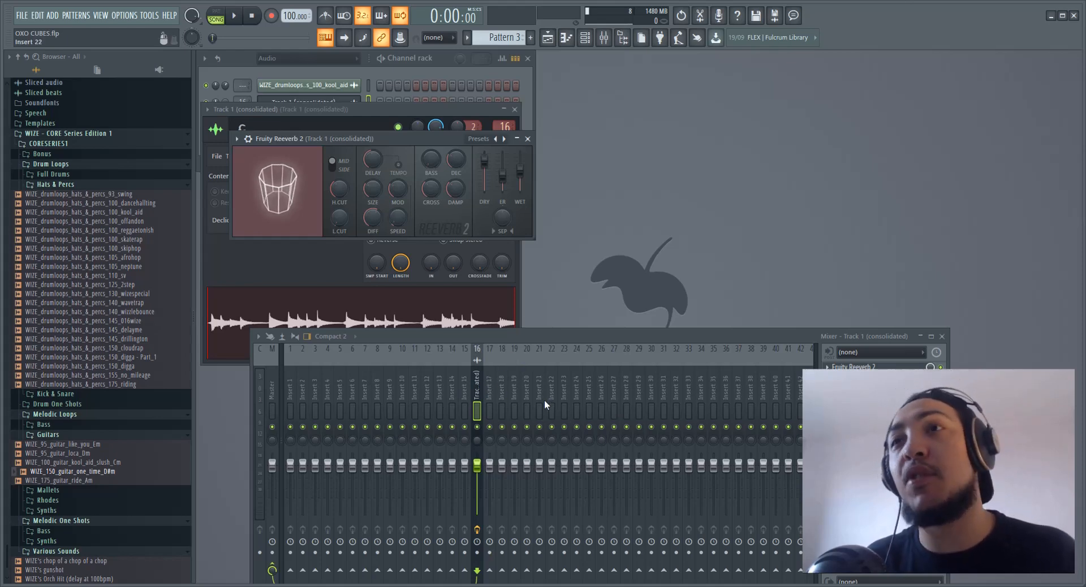
Copy the mixer track state of insert 16 onto insert 20, and move the Fruity Reeverb 2 window clear of the channel settings.
right_click(477, 383)
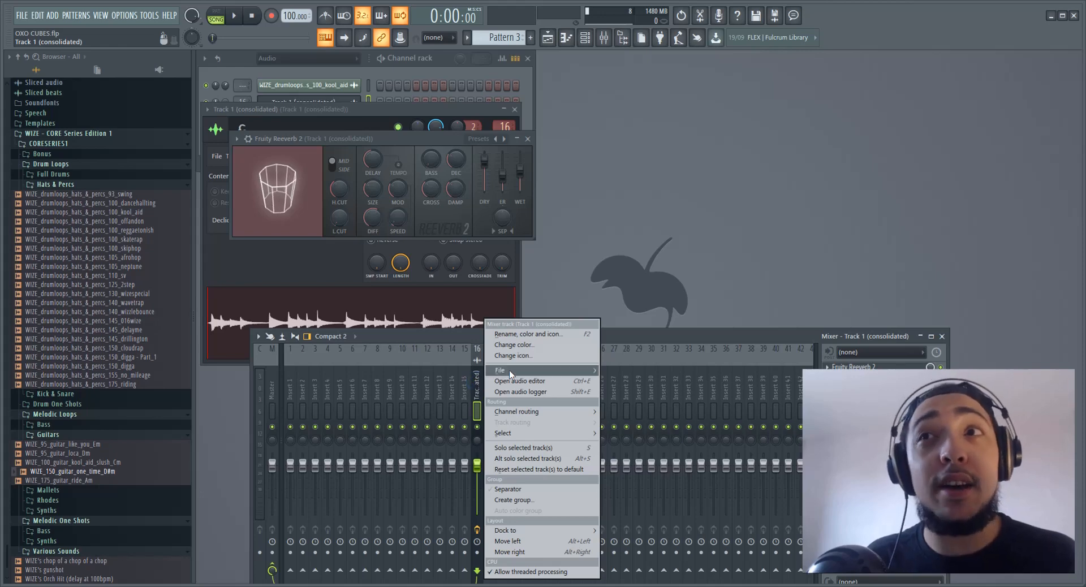
mouse_move(537, 370)
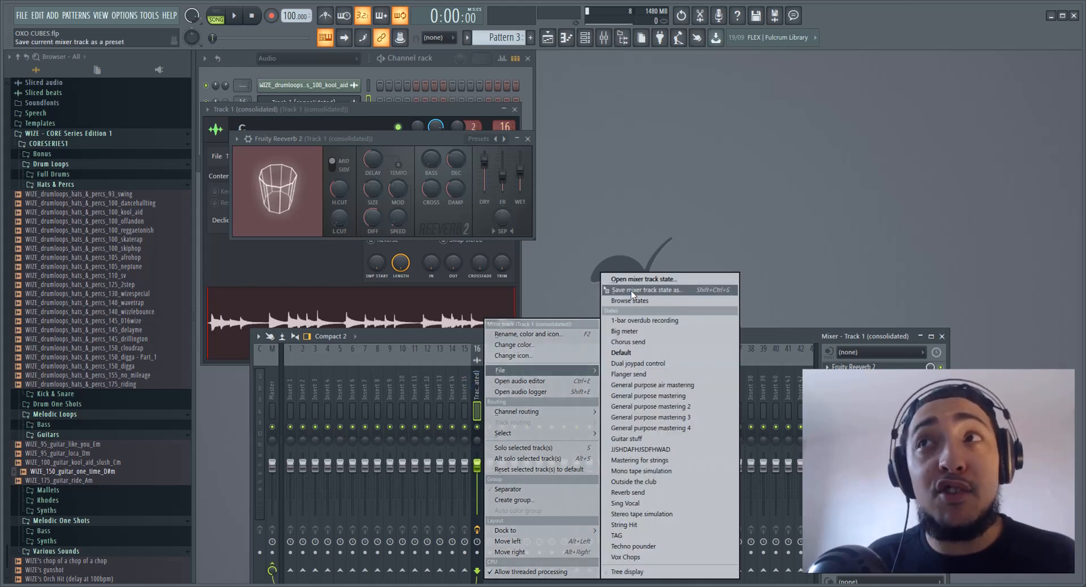
drag(632, 293, 527, 389)
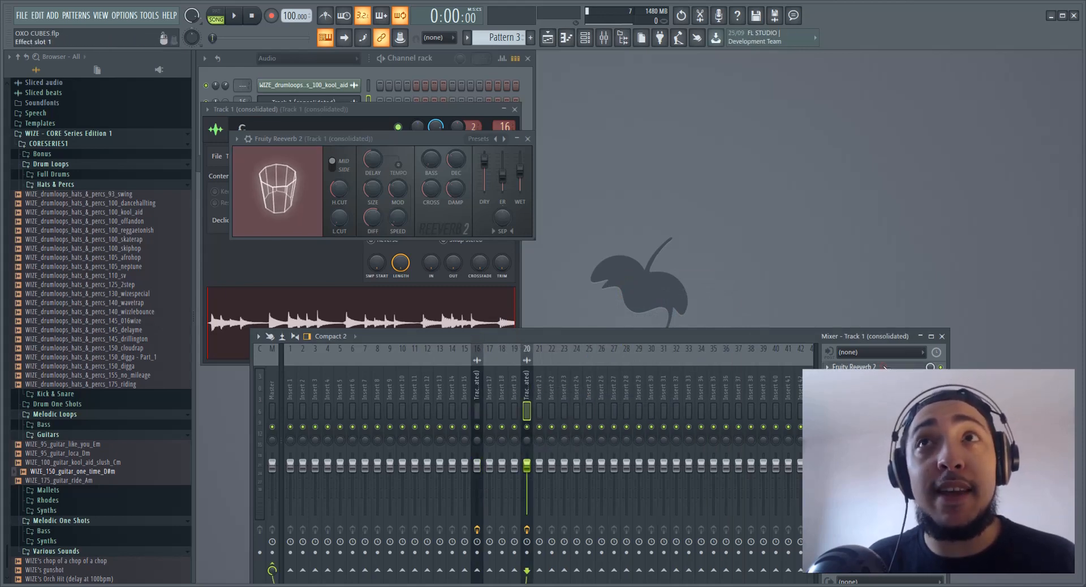
drag(362, 139, 695, 111)
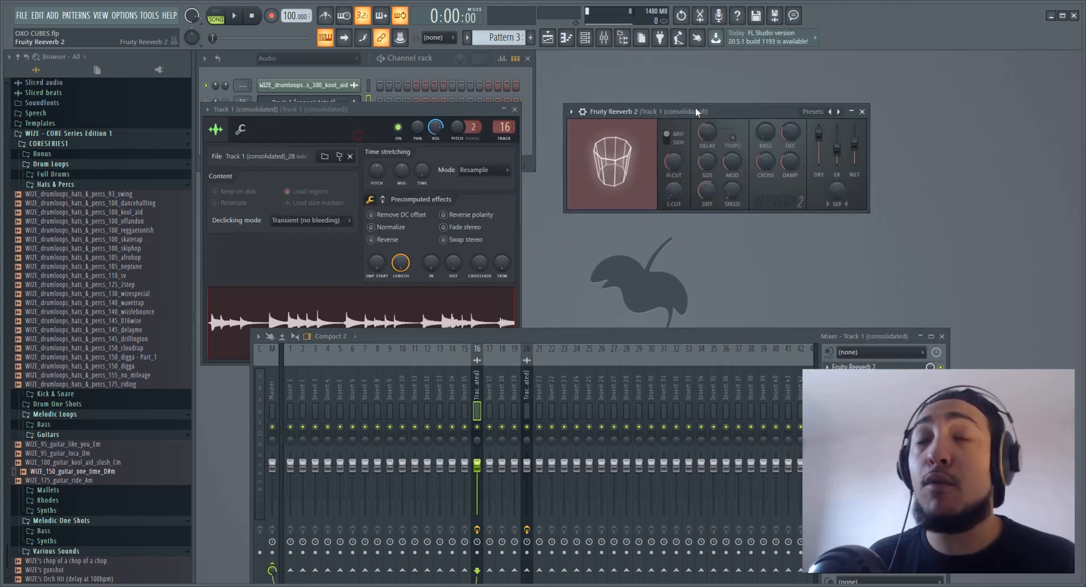